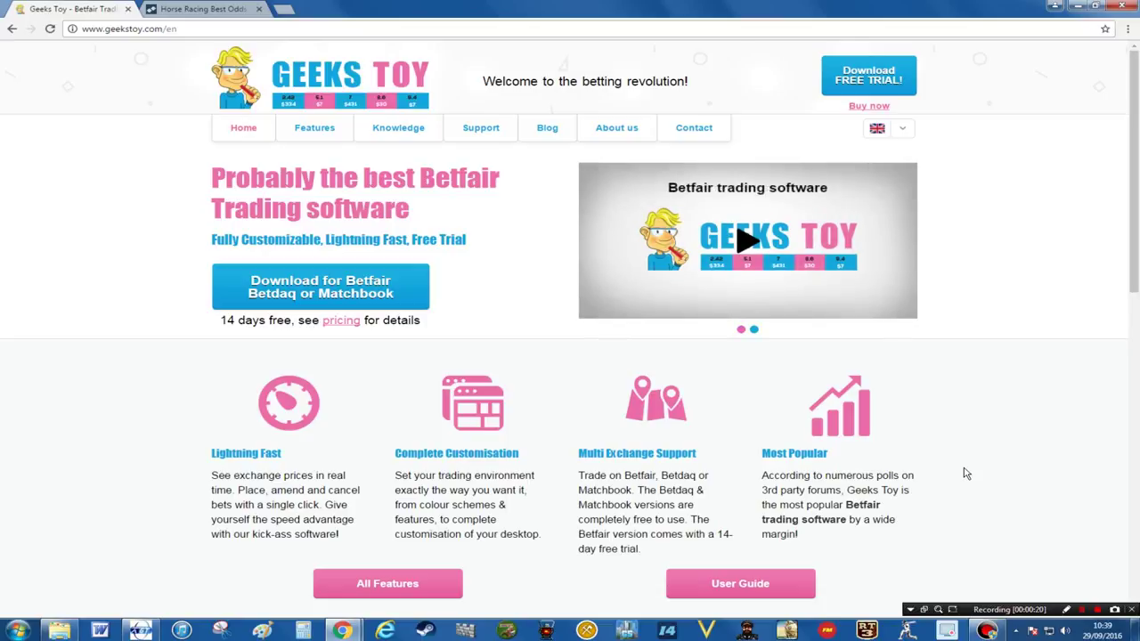
Check the Chelmsford race times on the Betfair horse racing page, then close that tab.
click(227, 9)
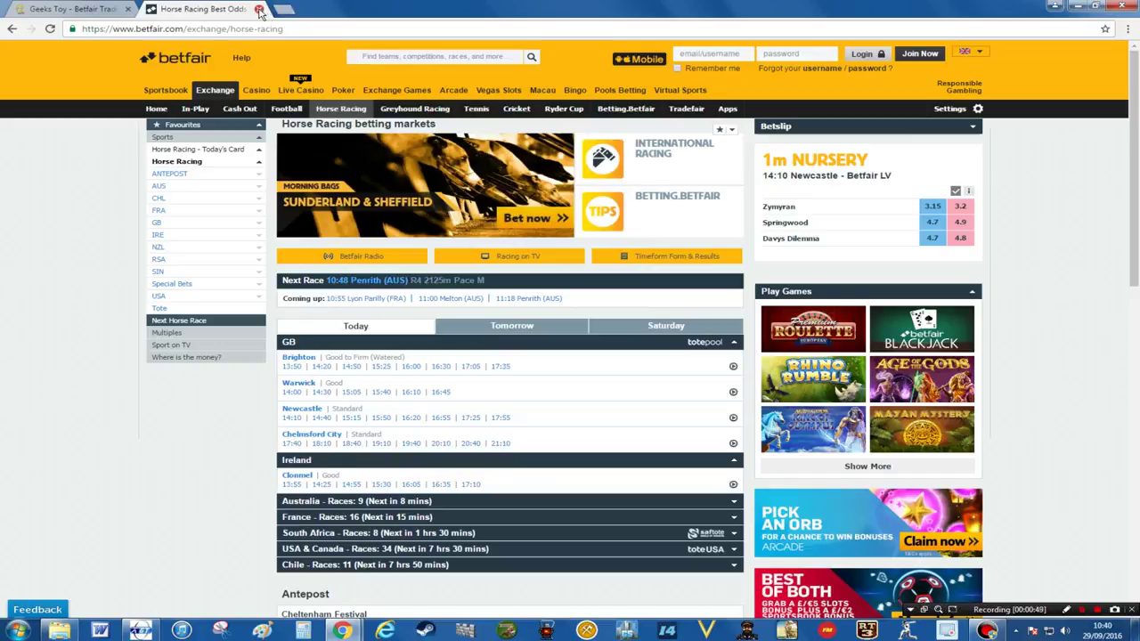
click(259, 9)
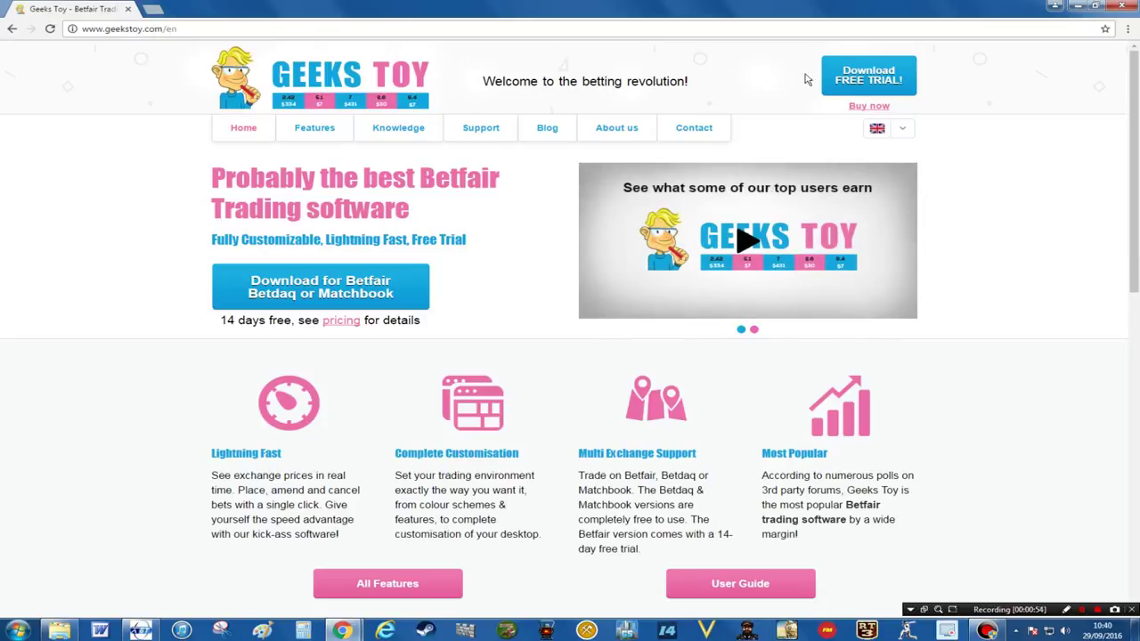
Go to the Betfair/Betdaq/Matchbook download page and bring up the Downloads folder with AGTPro_Betfair_1.3n.
click(323, 291)
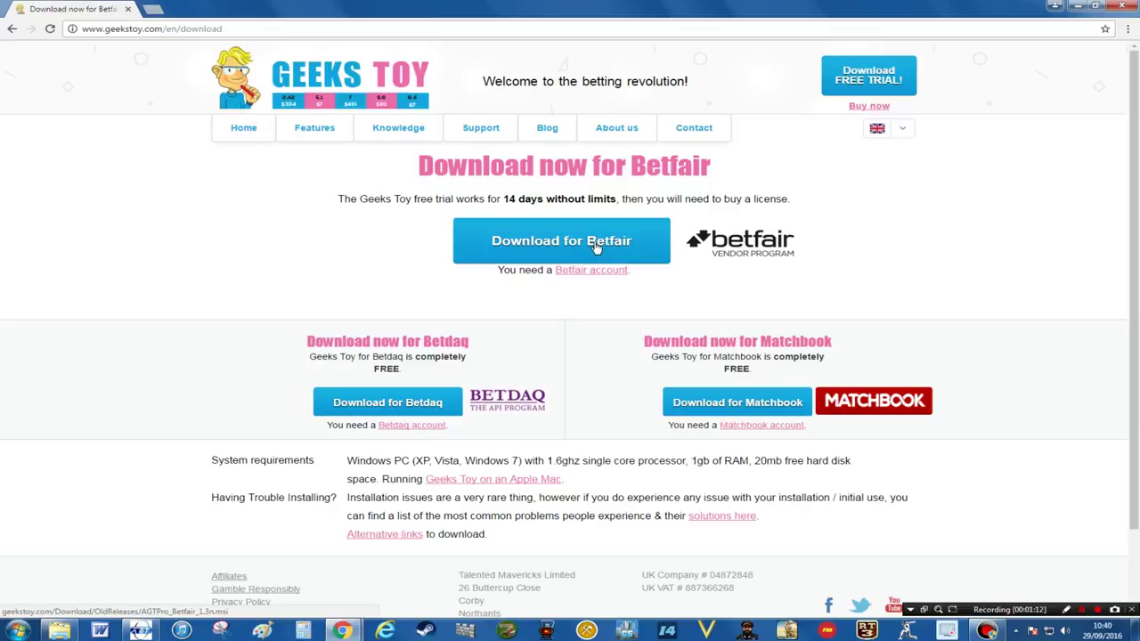
click(63, 632)
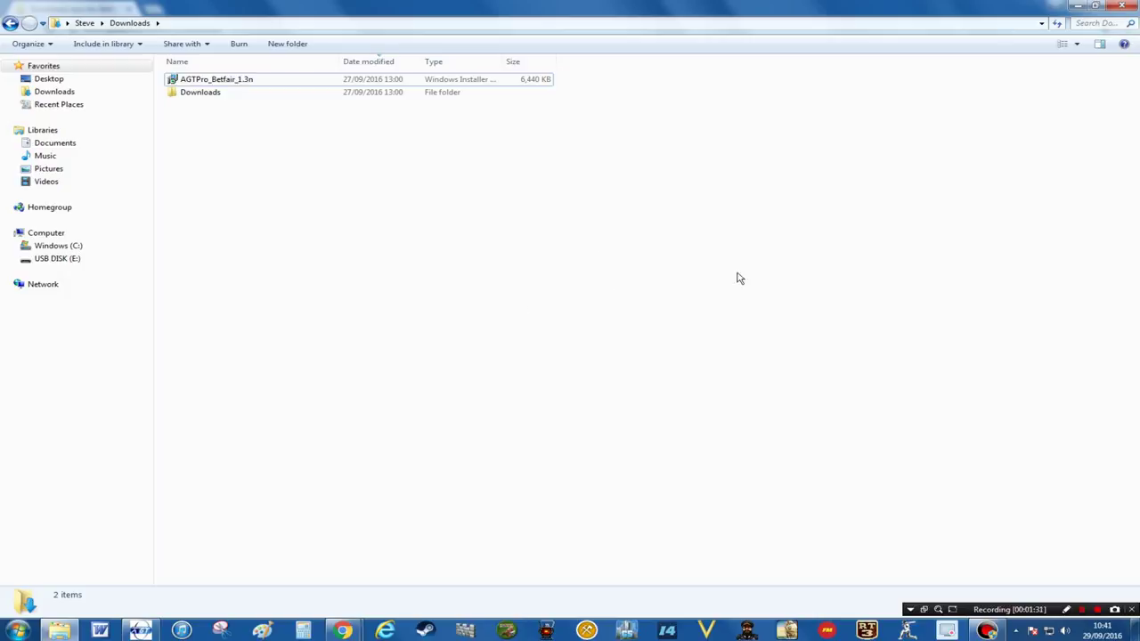
Minimize the Downloads folder and Chrome so only the Geeks Toy login window remains.
click(1079, 8)
click(1078, 8)
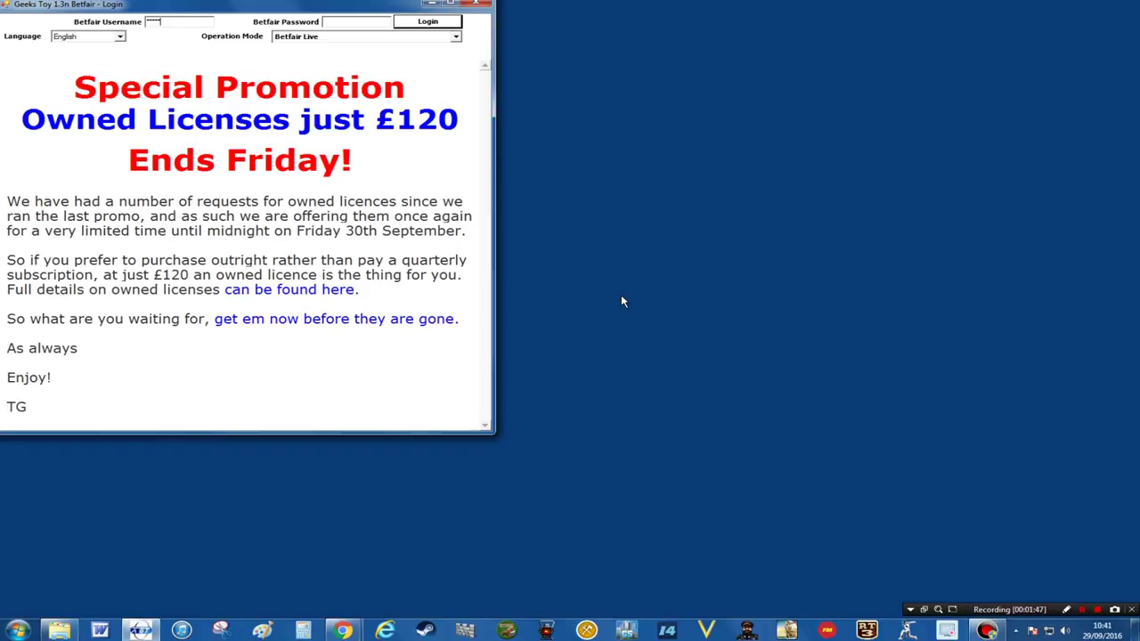
Complete the Betfair username and password fields and submit the login.
text(ab)
key(Return)
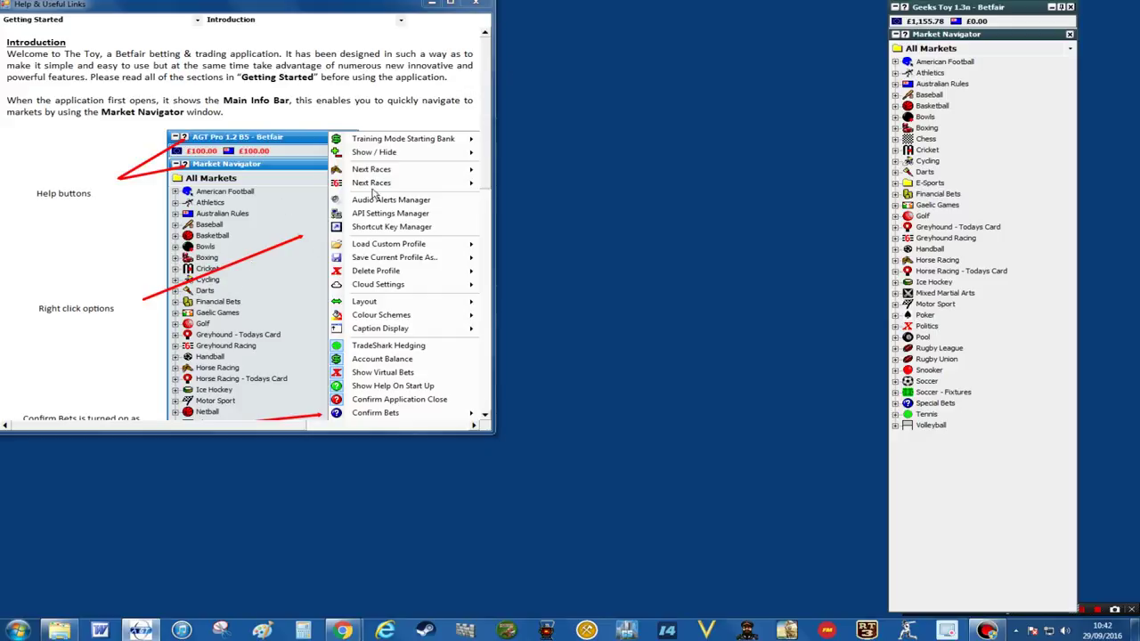
Close Help, dismiss the colour notice, and open Horse Racing > GB > ChelmC 29th Sep 17:40 6f Nursery.
click(475, 4)
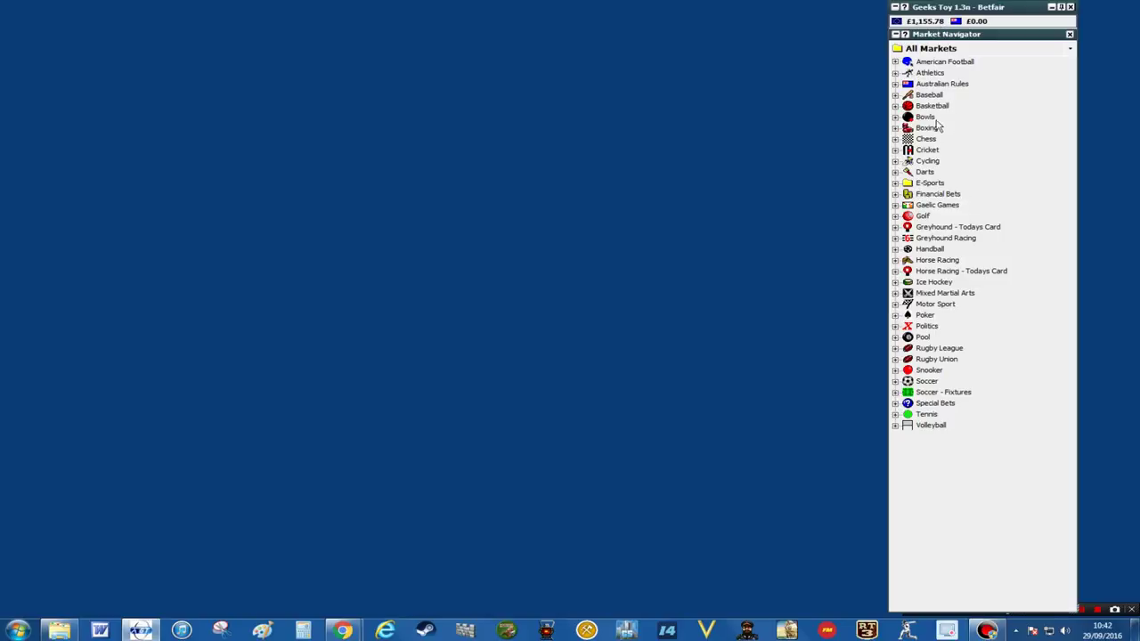
click(896, 260)
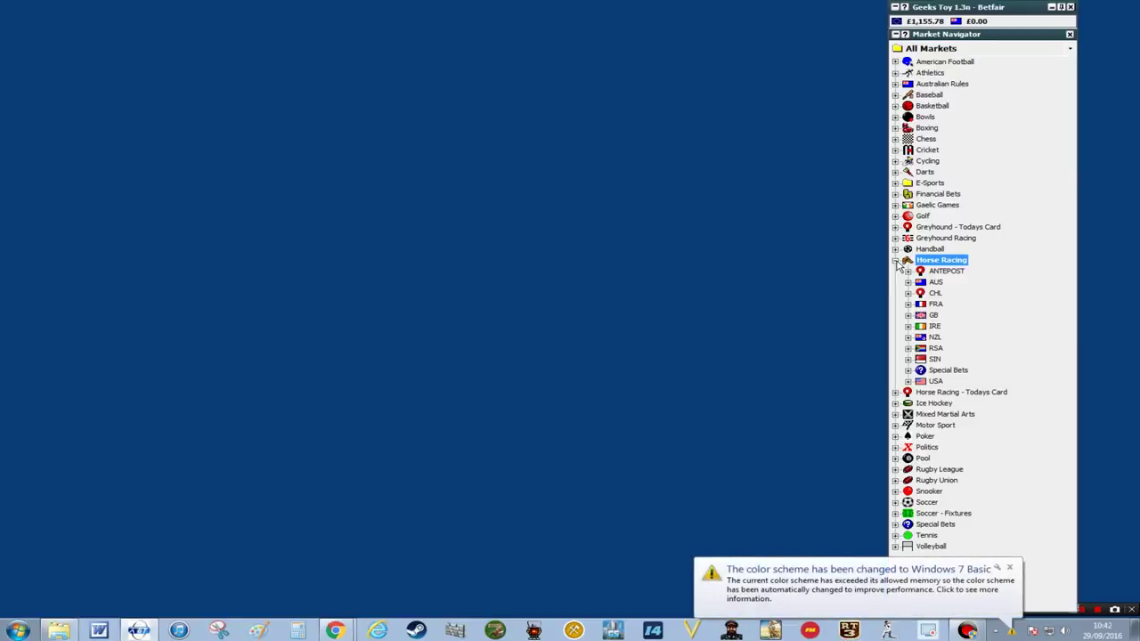
click(1010, 567)
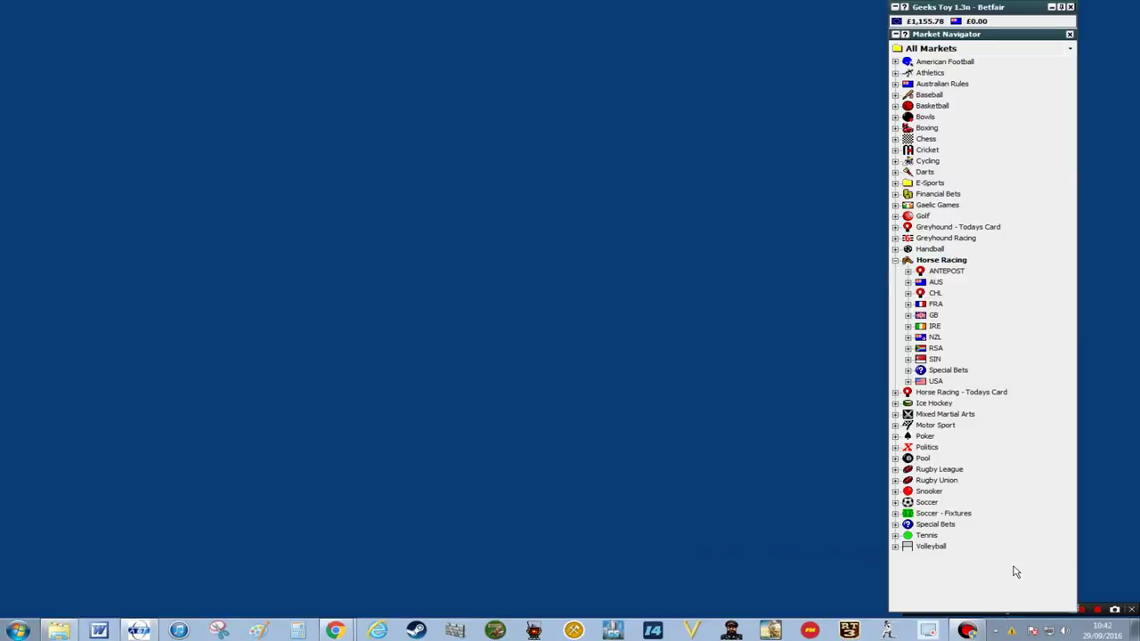
click(908, 316)
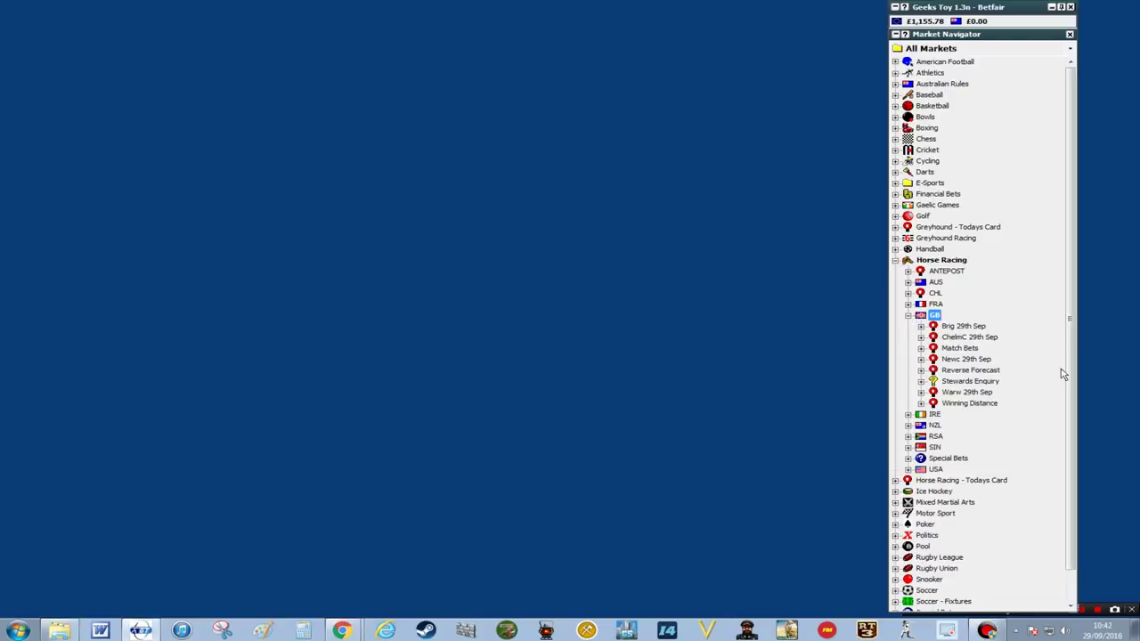
click(921, 337)
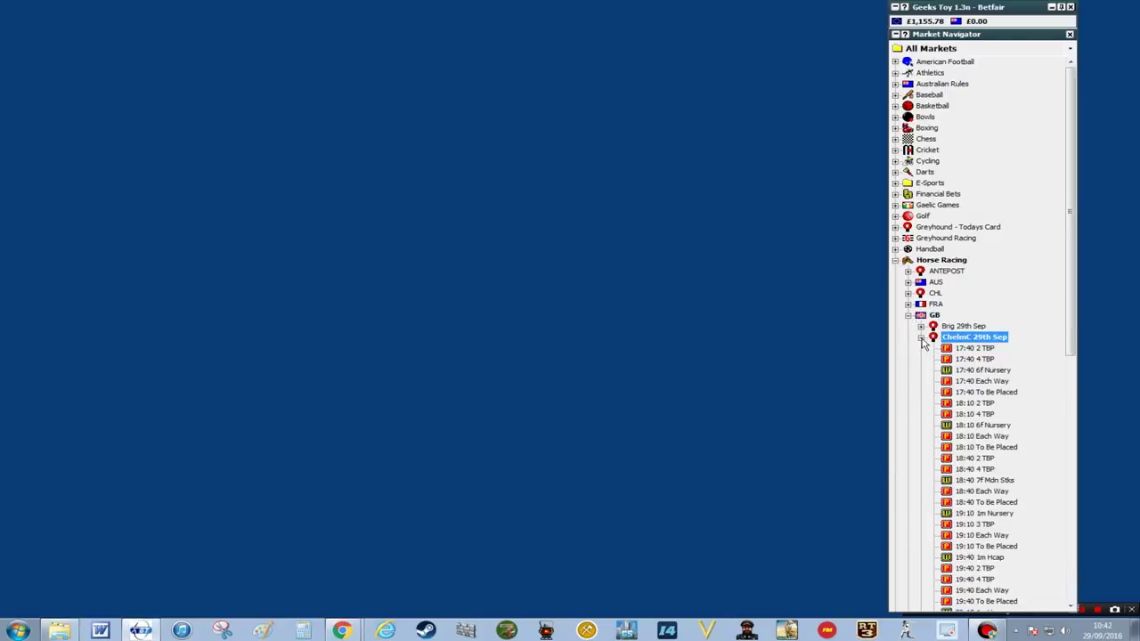
click(986, 372)
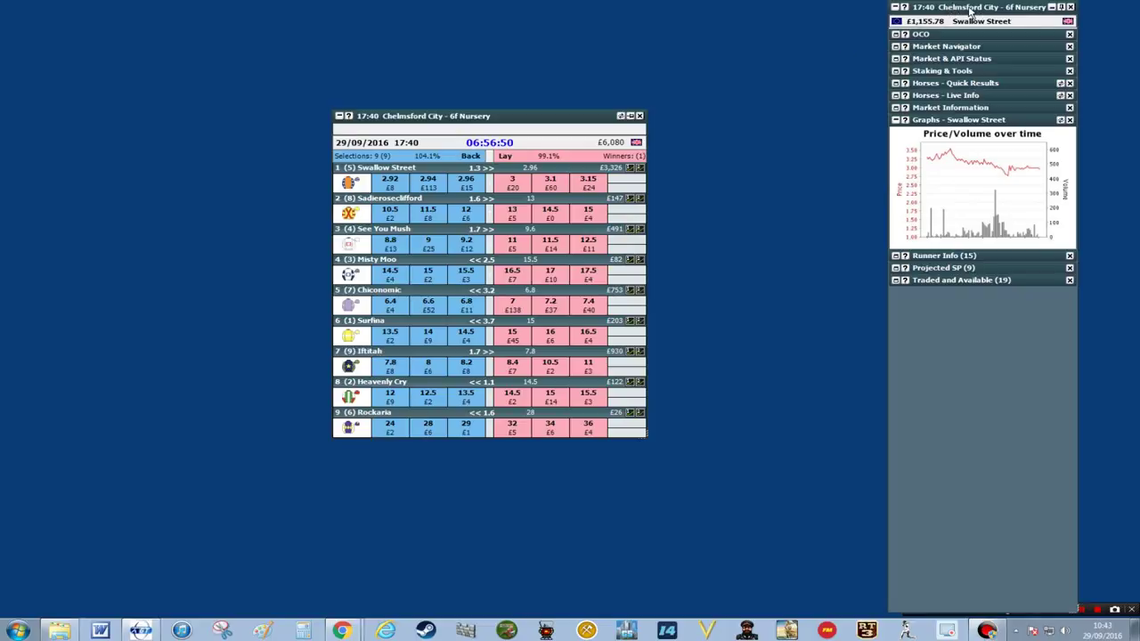
Switch the 17:40 market to Show Ladder, close the grid window, and expand the ladder window.
right_click(970, 11)
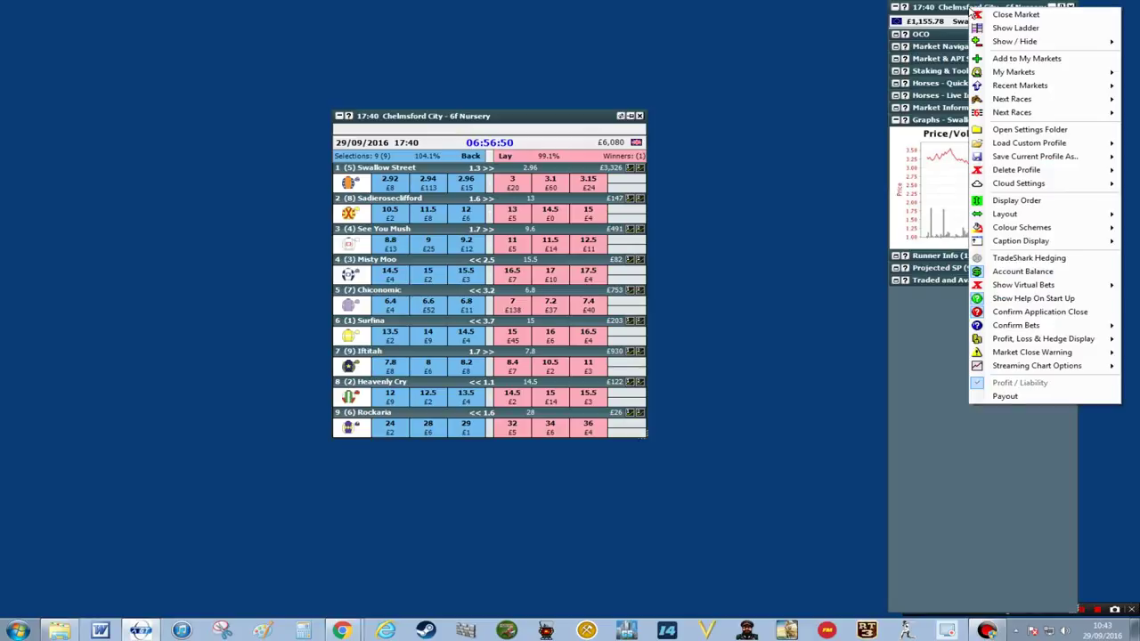
click(1023, 29)
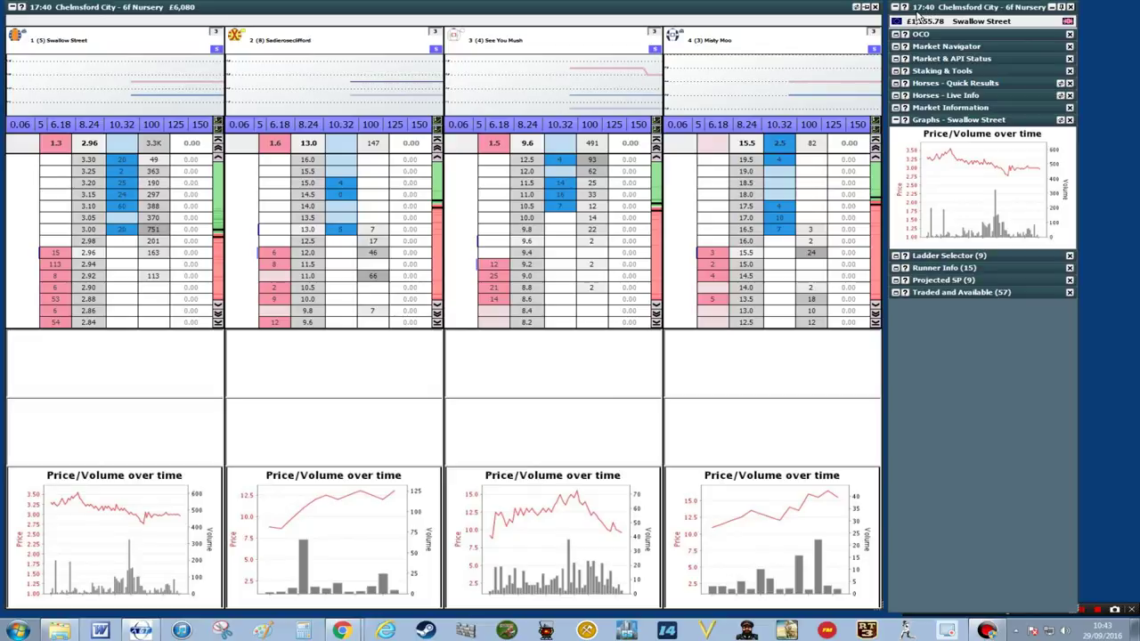
click(856, 6)
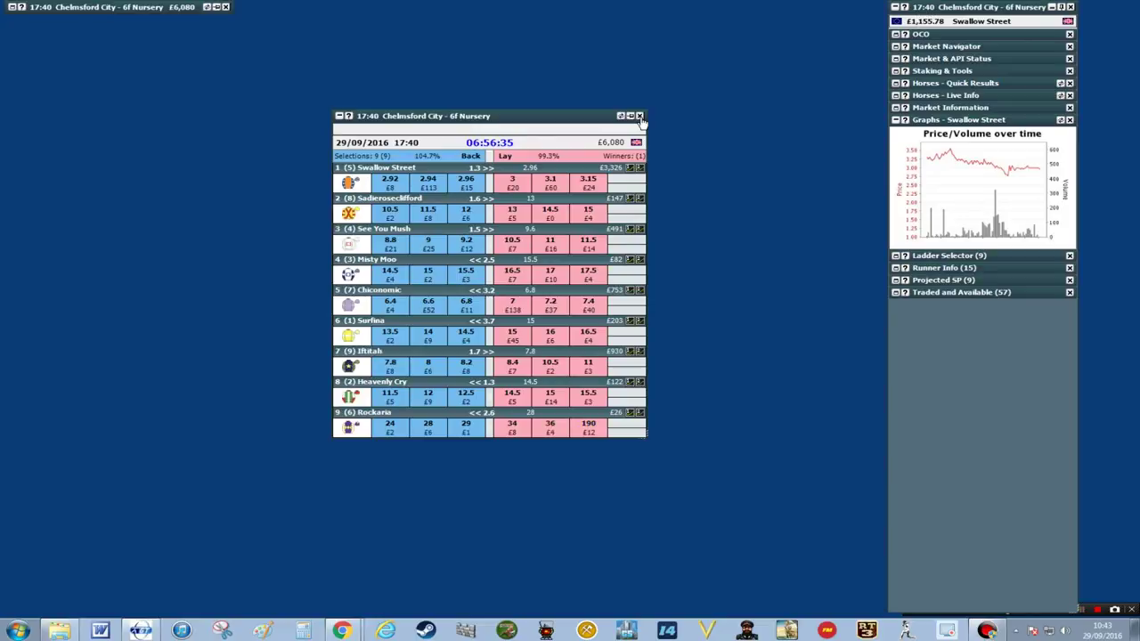
click(640, 116)
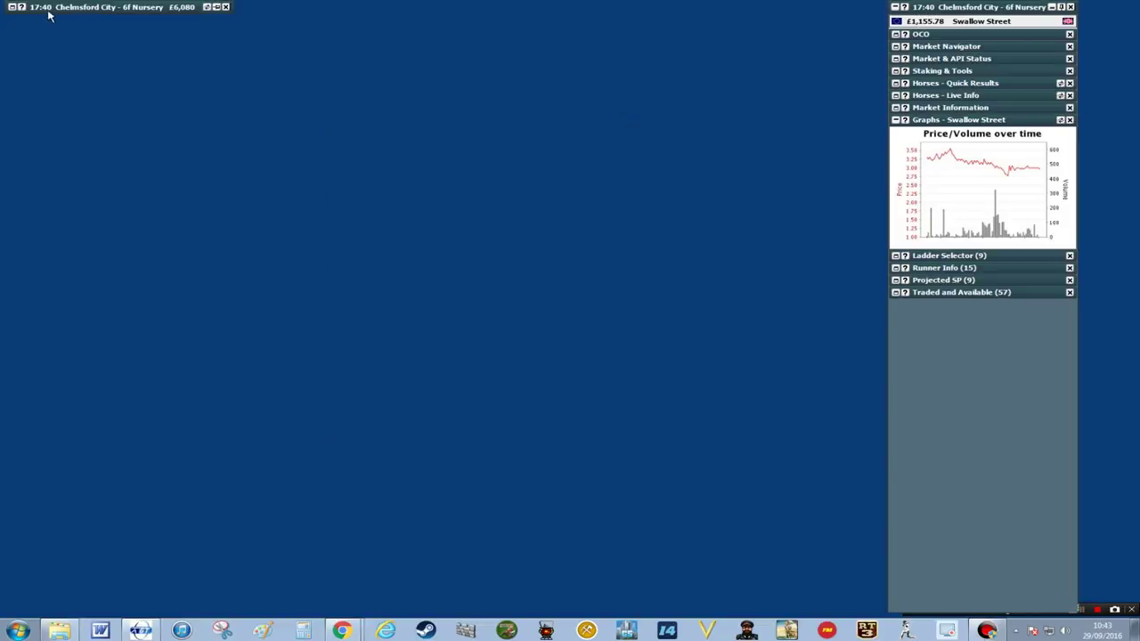
click(15, 8)
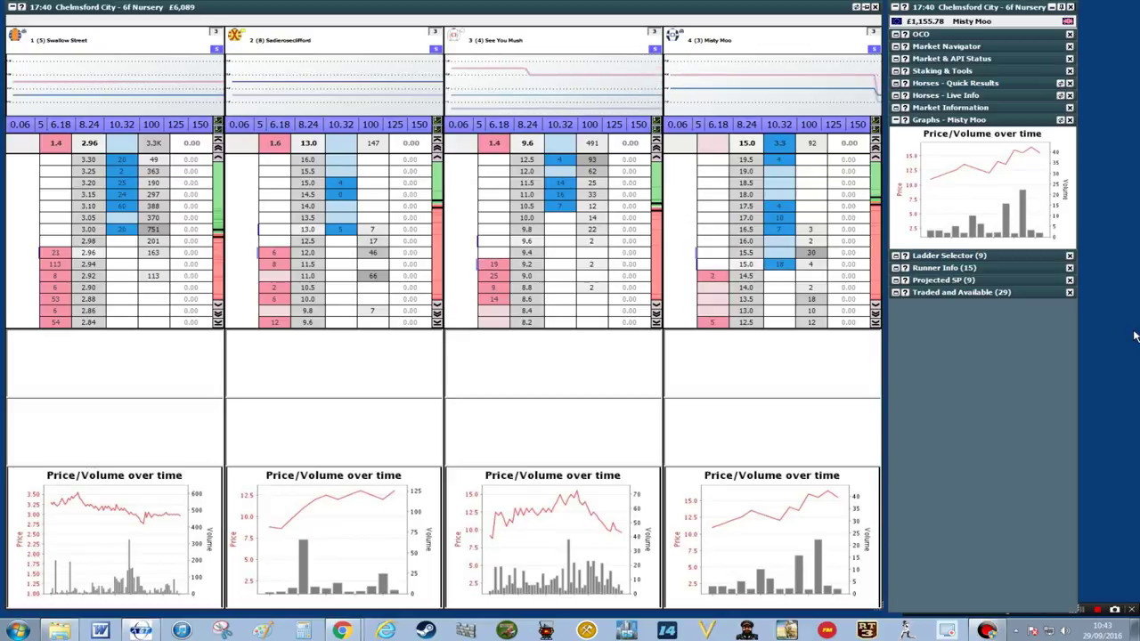
click(471, 267)
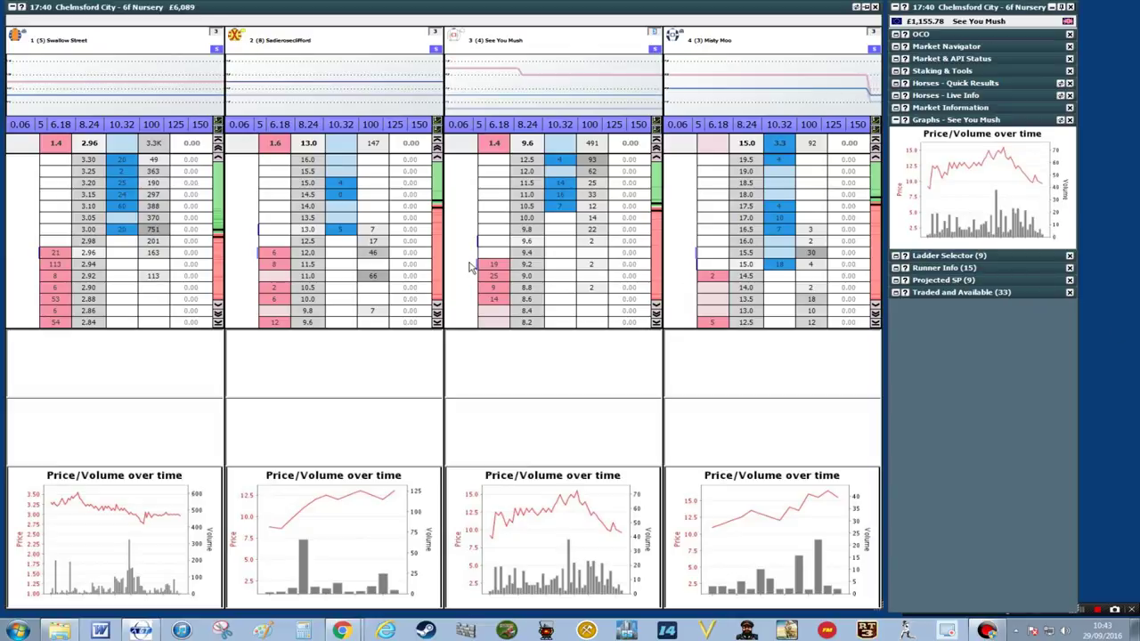
click(254, 260)
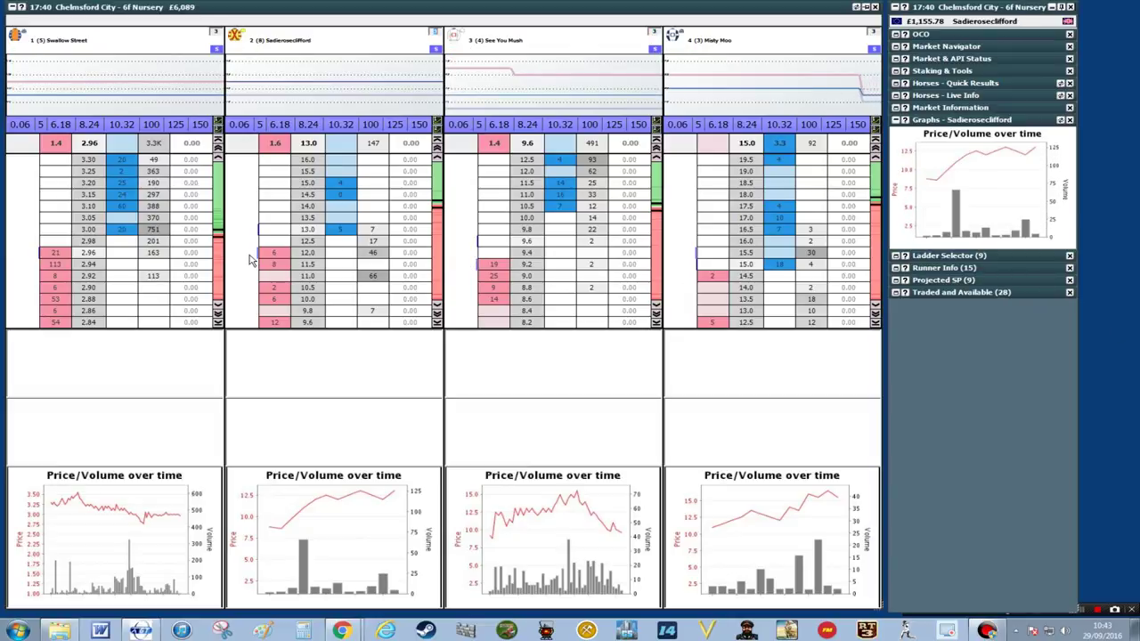
click(766, 267)
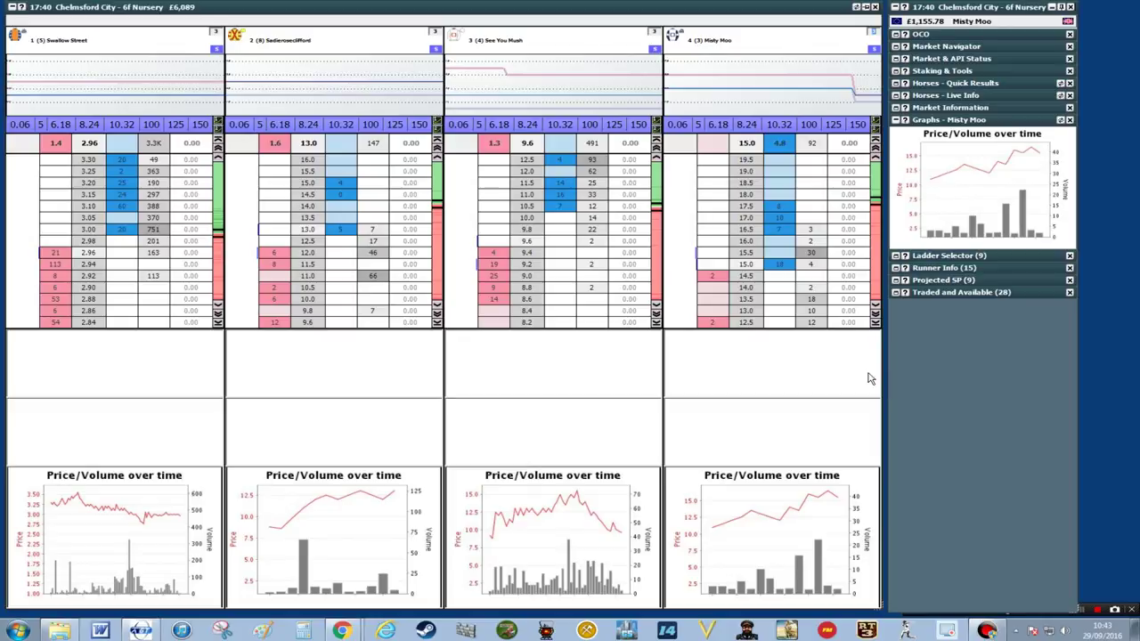
click(441, 437)
click(450, 440)
click(345, 460)
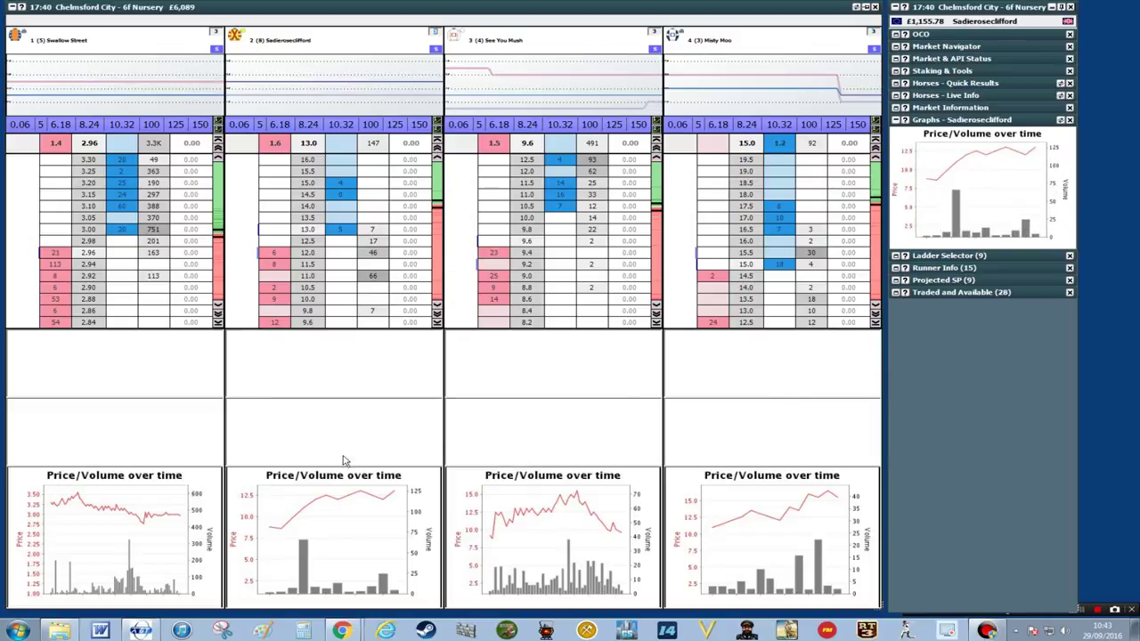
click(131, 398)
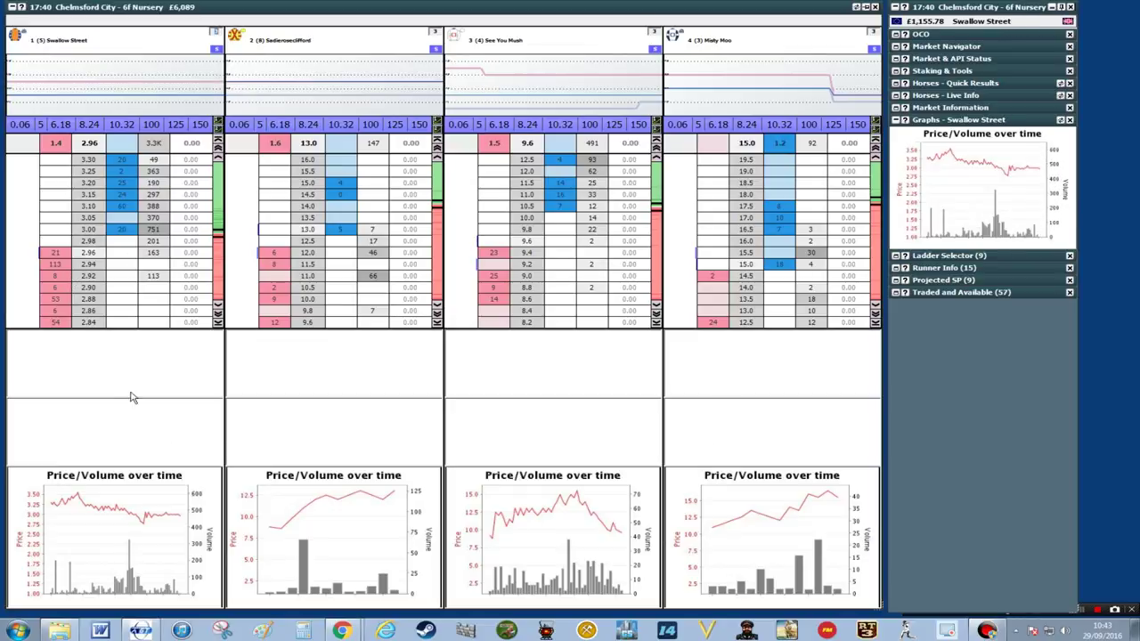
click(853, 366)
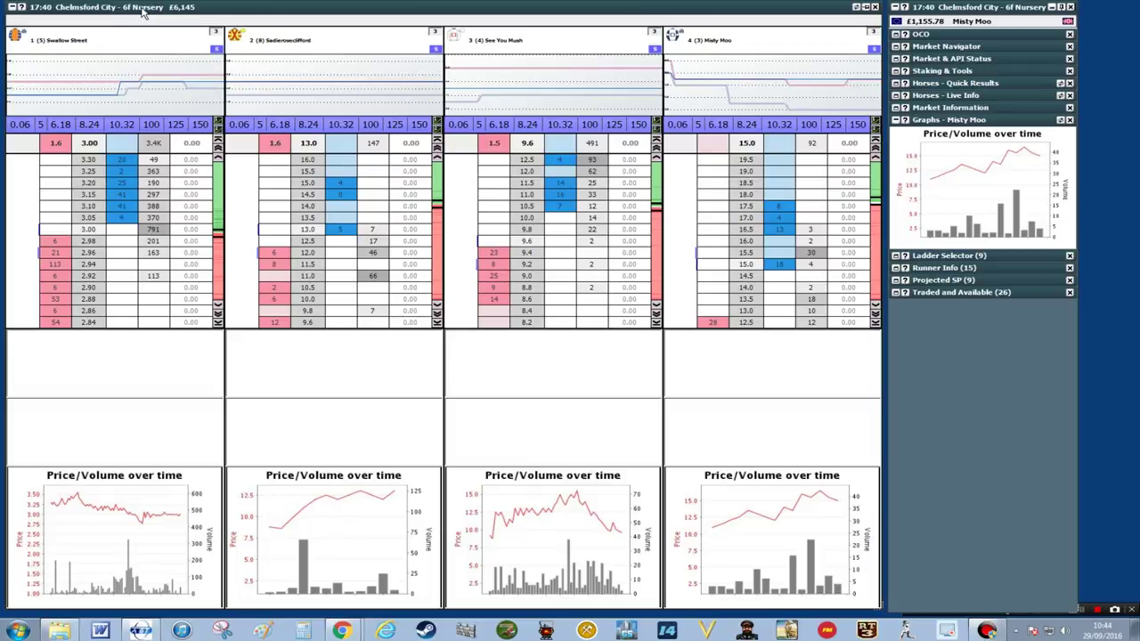
Drop unmatched bets from the ladder footer and shrink the footer so ladders extend lower.
drag(219, 16, 381, 16)
right_click(380, 16)
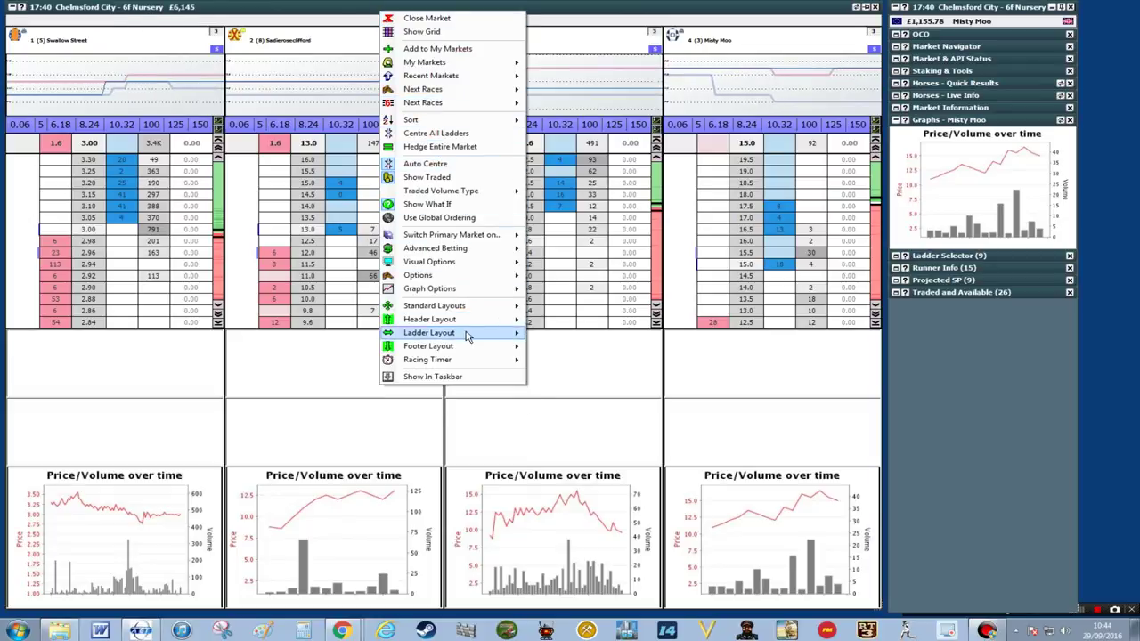
mouse_move(469, 346)
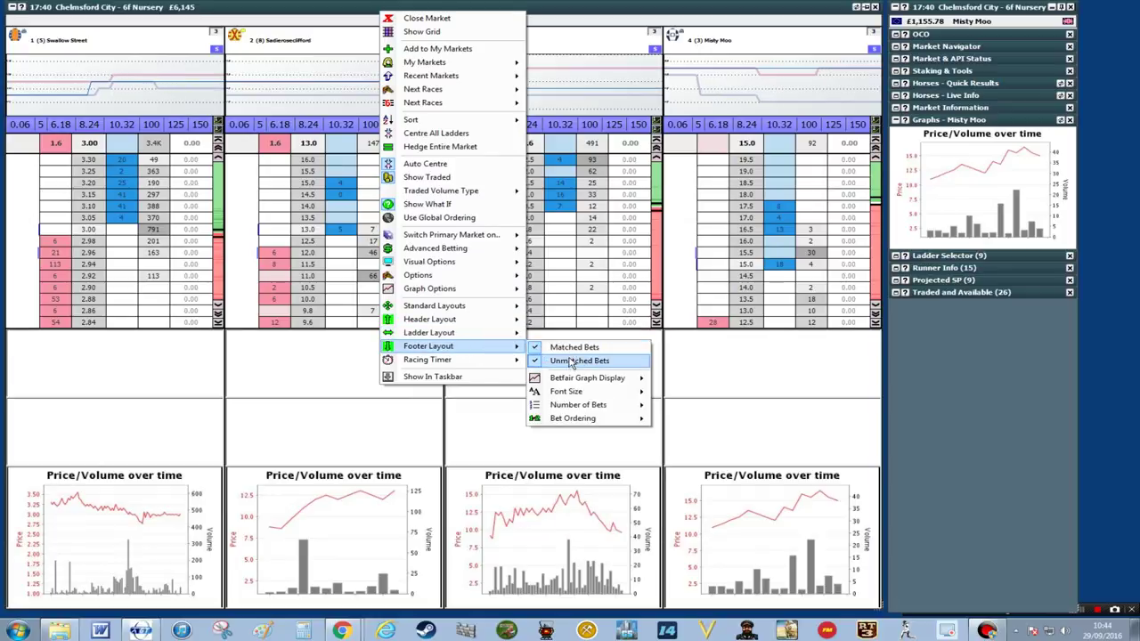
click(570, 349)
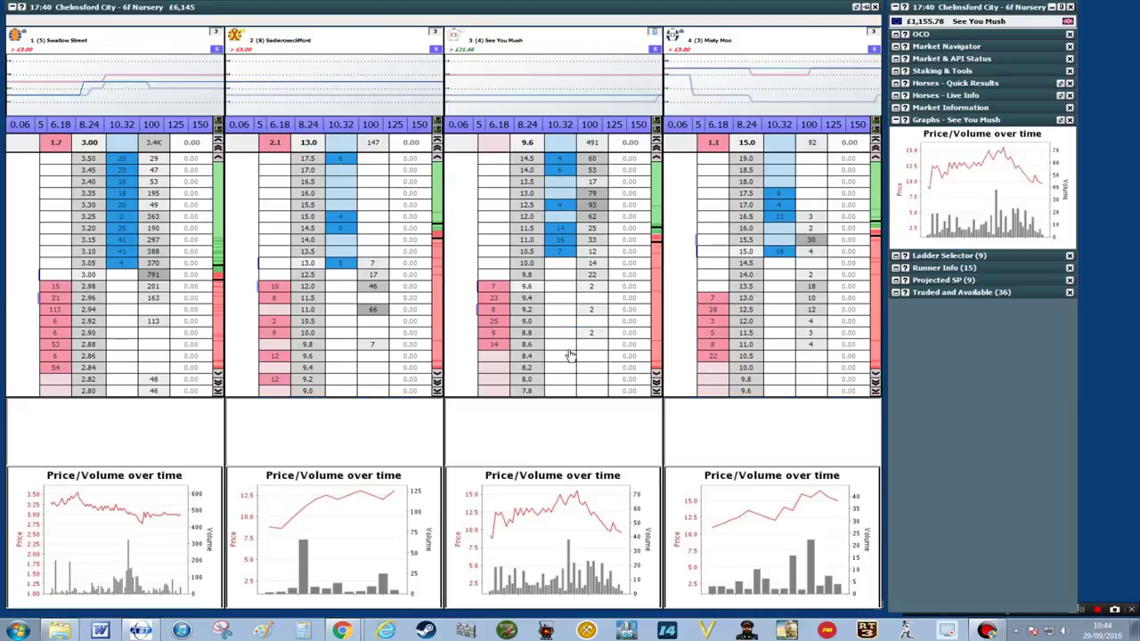
right_click(418, 16)
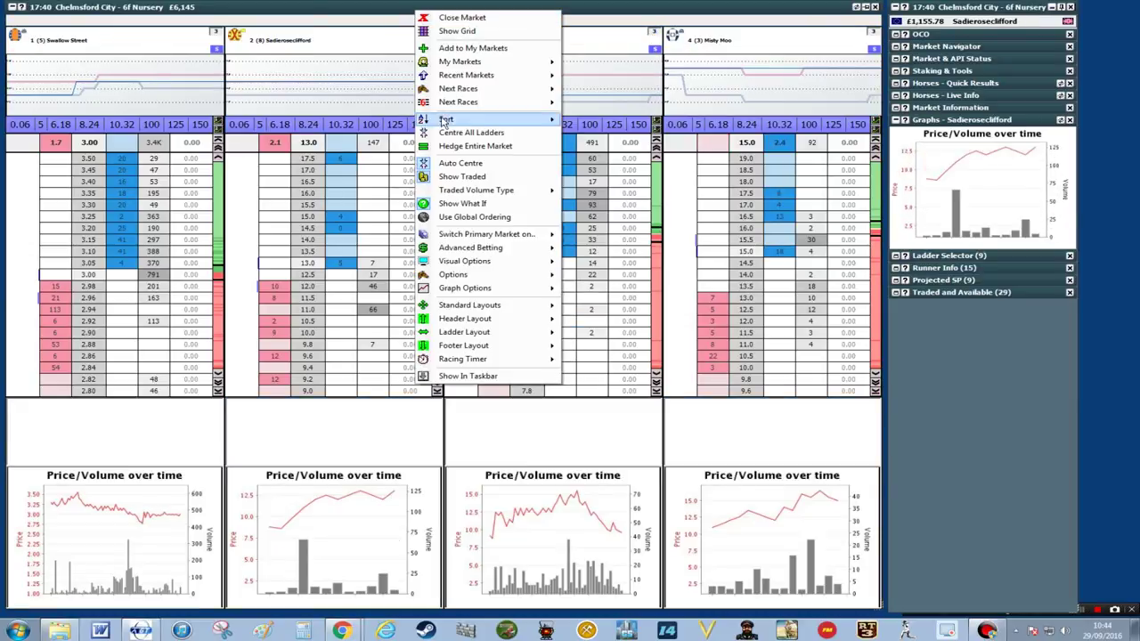
mouse_move(491, 353)
click(590, 360)
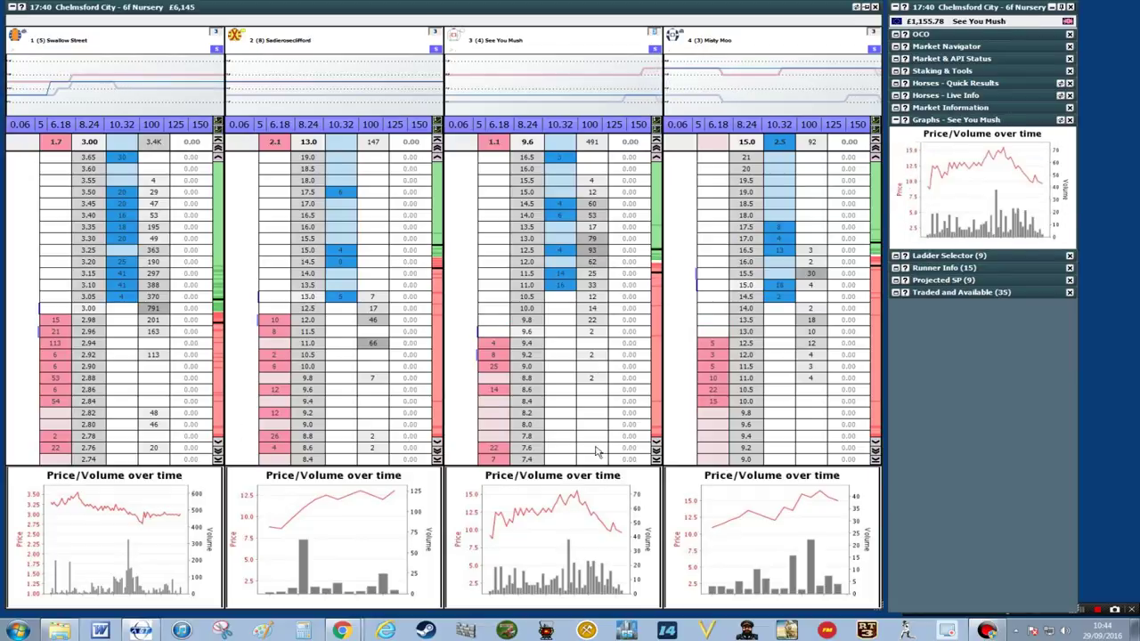
Set Footer Layout > Betfair Graph Display to Off.
mouse_move(815, 456)
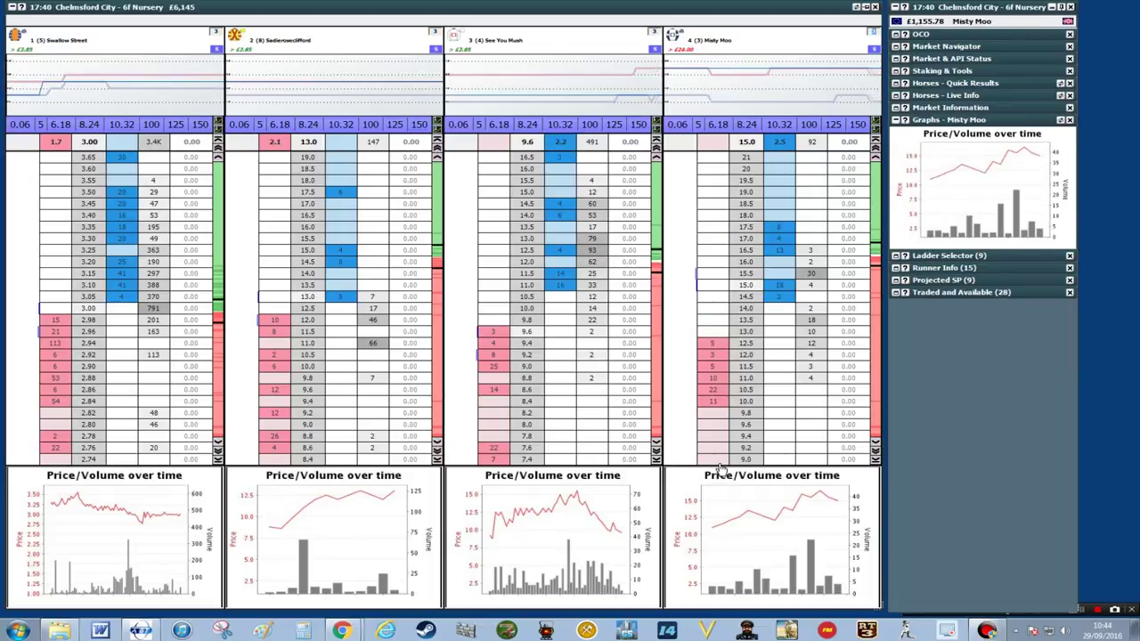
mouse_move(195, 534)
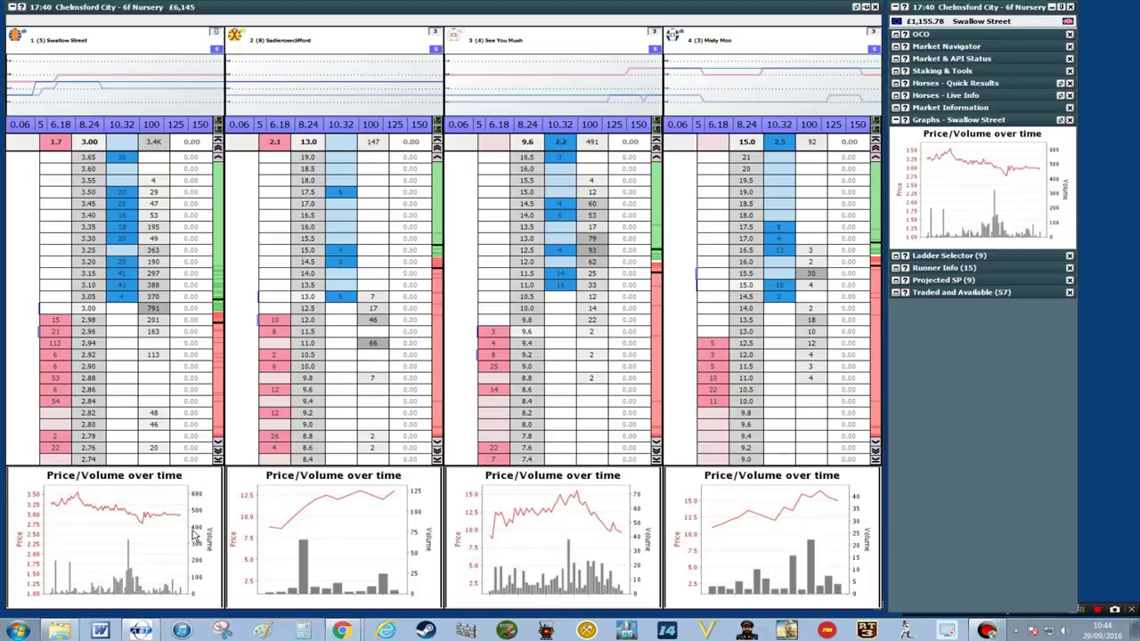
mouse_move(757, 539)
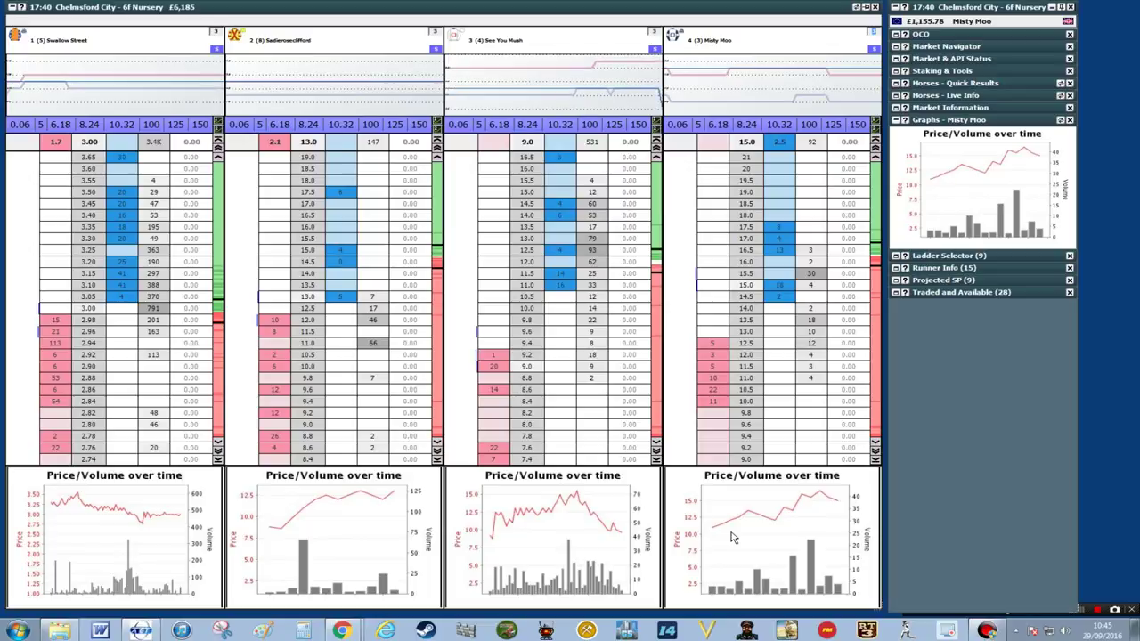
right_click(524, 378)
mouse_move(572, 339)
mouse_move(731, 371)
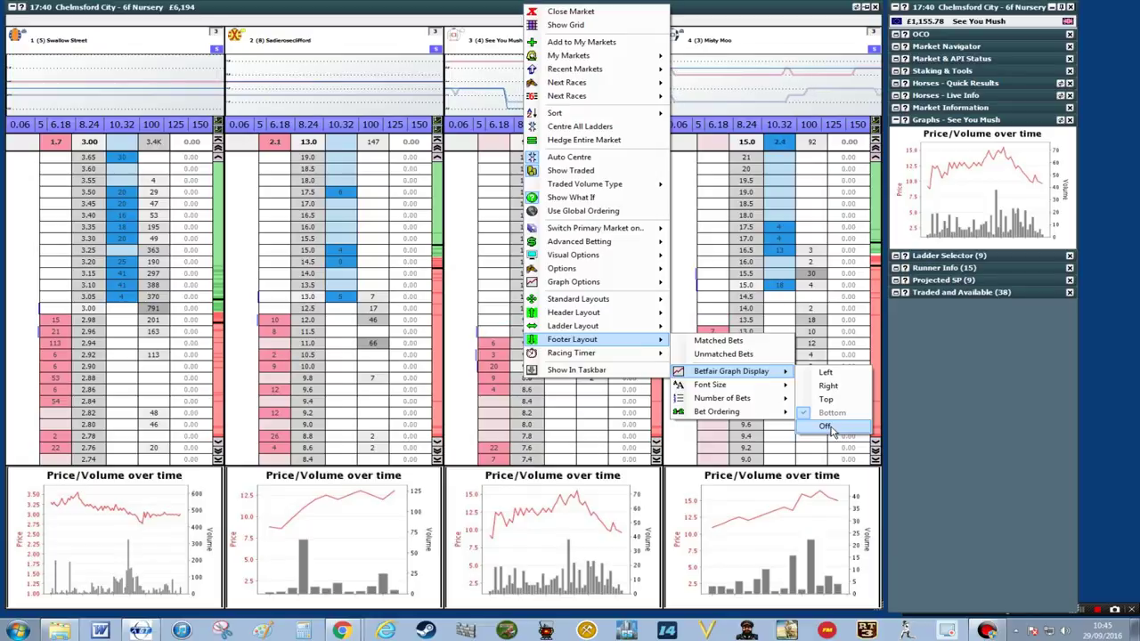
click(826, 427)
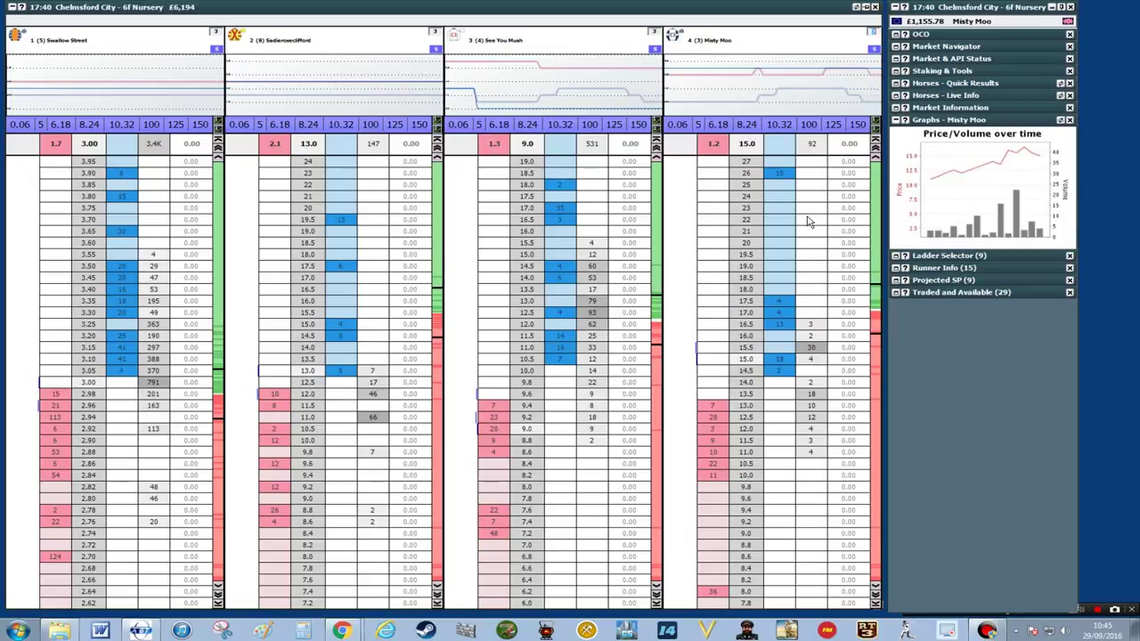
mouse_move(538, 234)
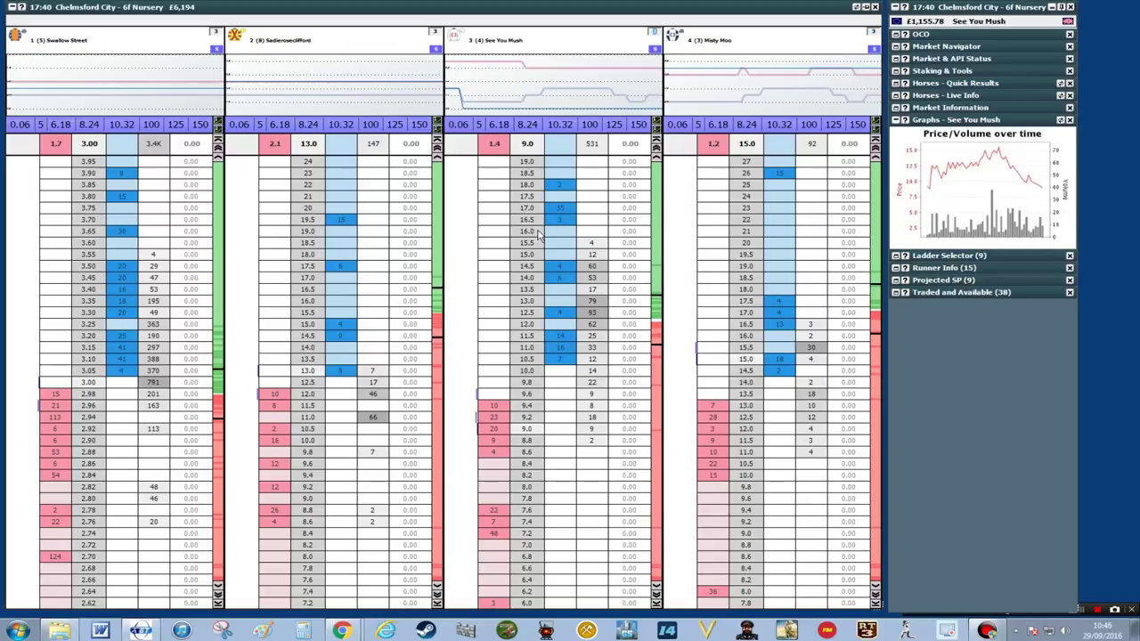
click(320, 242)
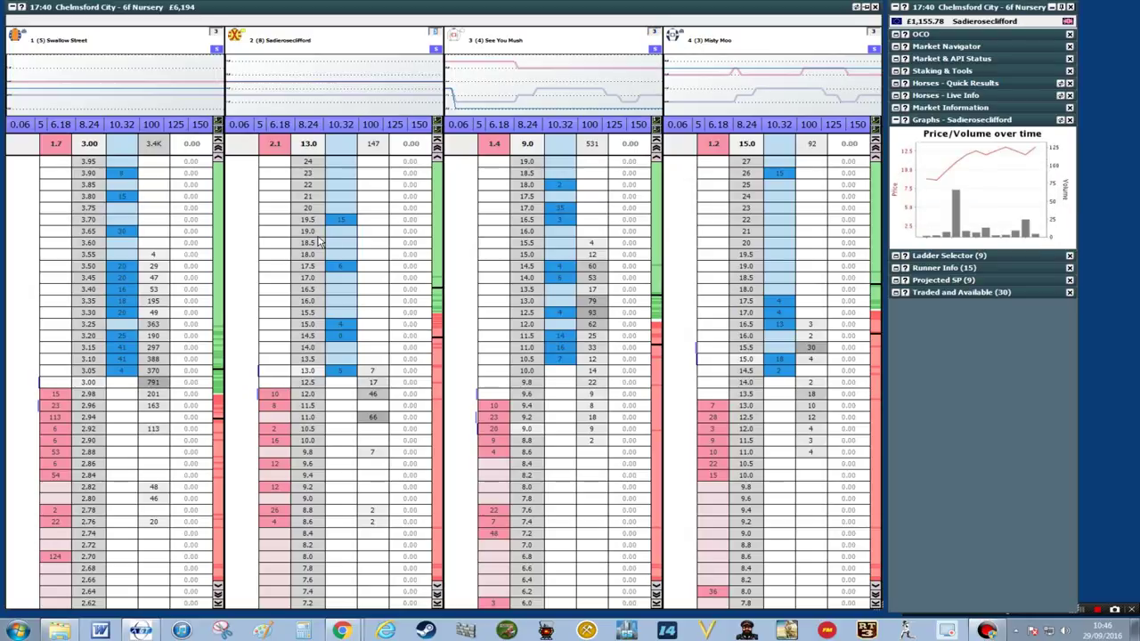
click(136, 248)
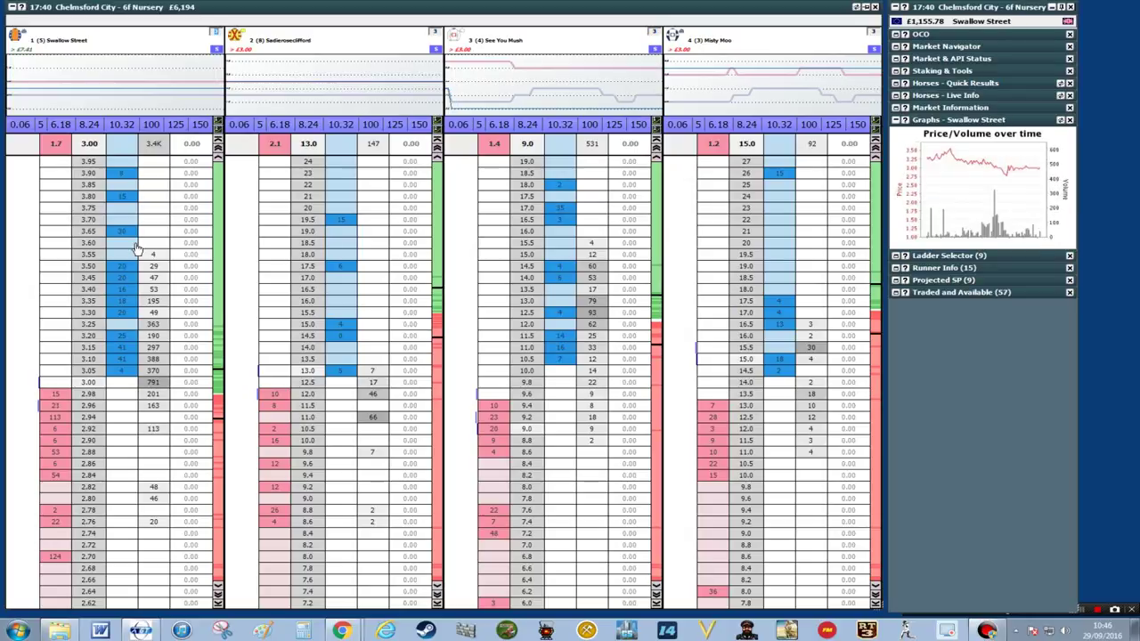
click(374, 241)
click(491, 239)
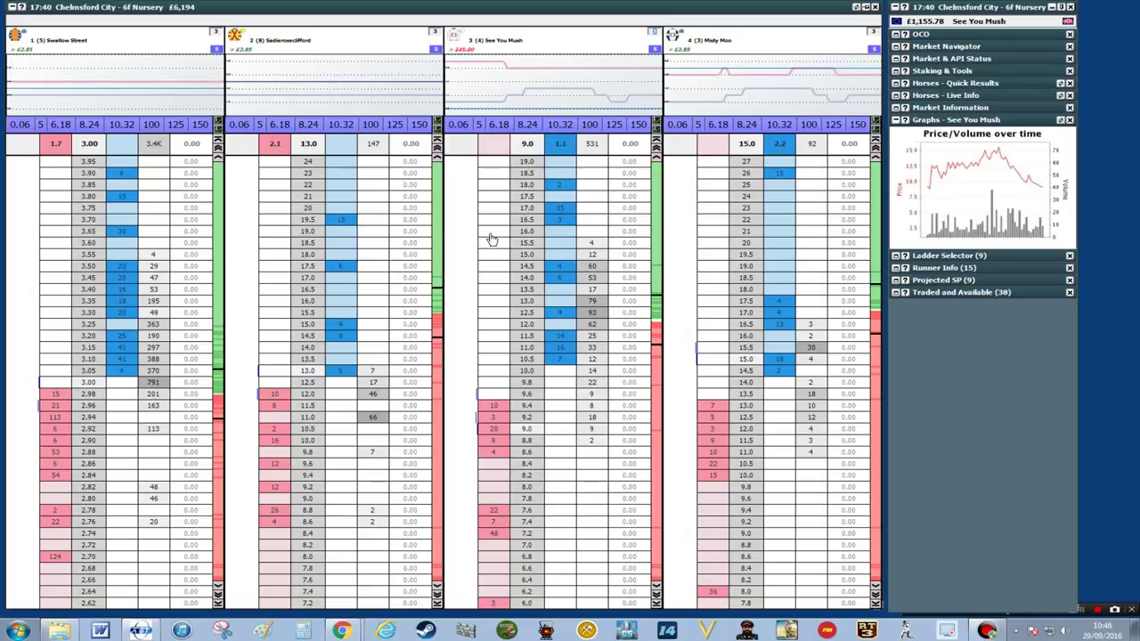
click(765, 276)
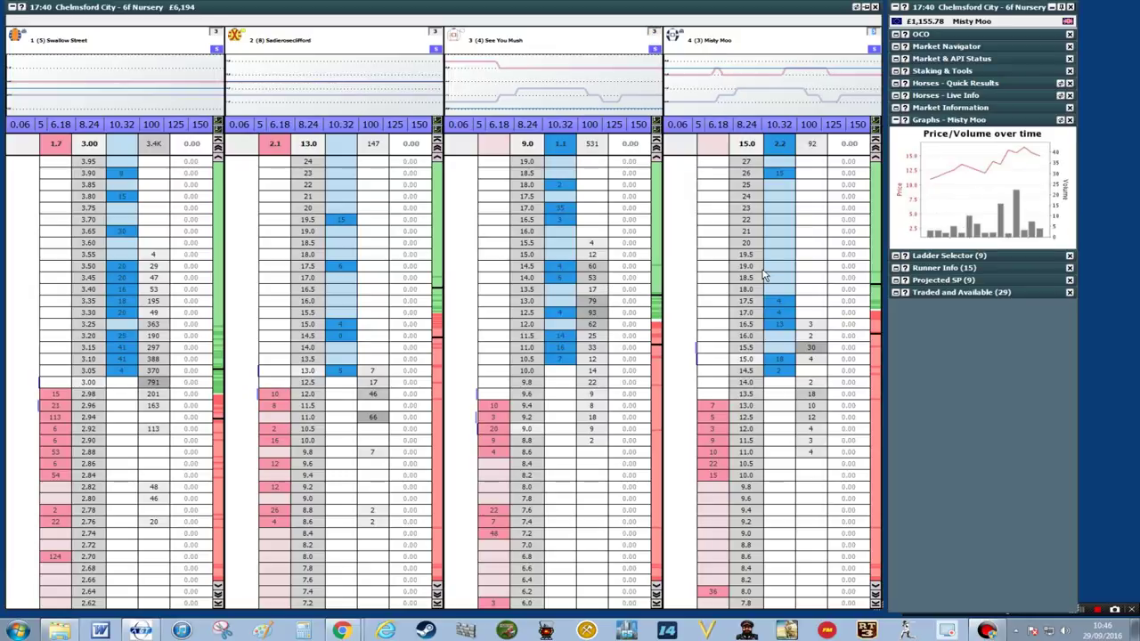
Set Ladder Layout > Streaming Charts to Off.
right_click(621, 376)
mouse_move(694, 326)
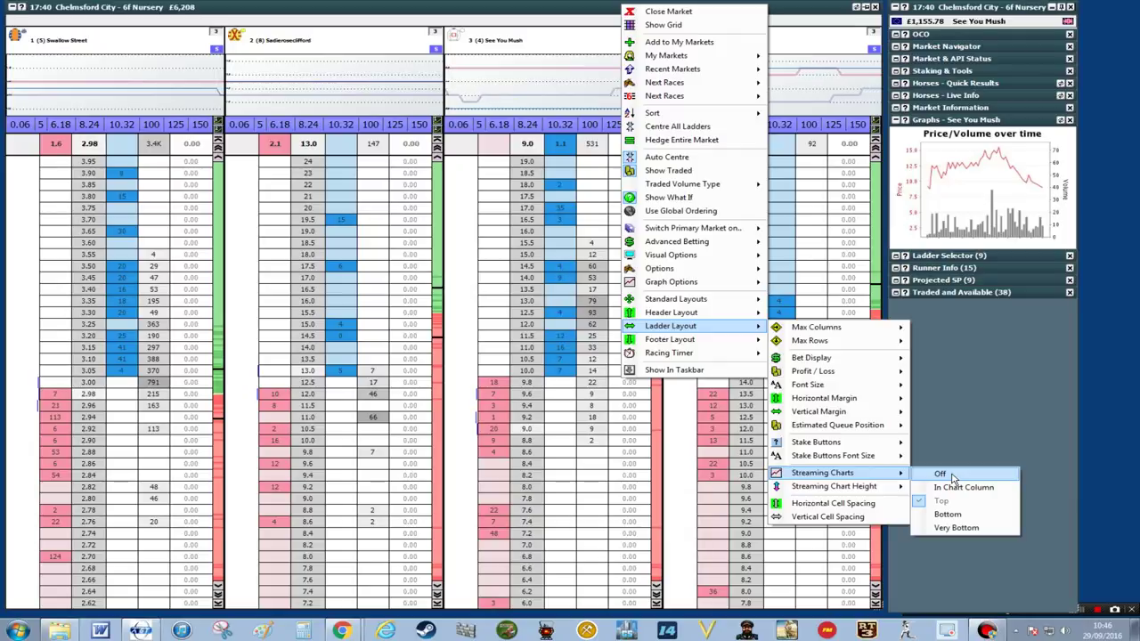
click(951, 476)
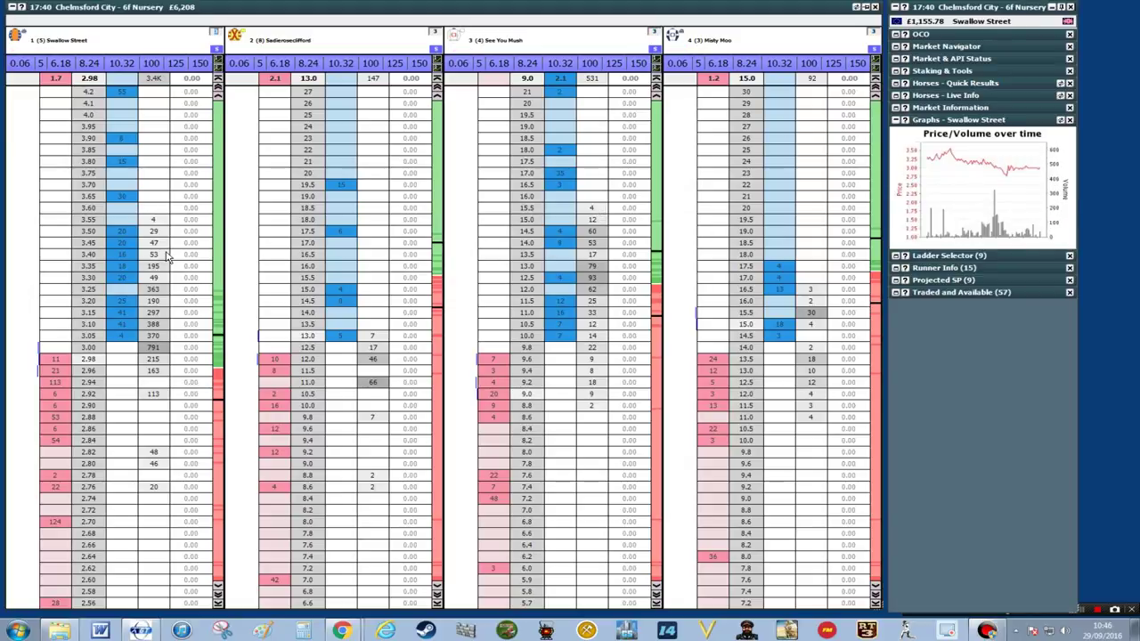
Untick Show Traded in the ladder header menu to drop the traded-volume column.
right_click(474, 7)
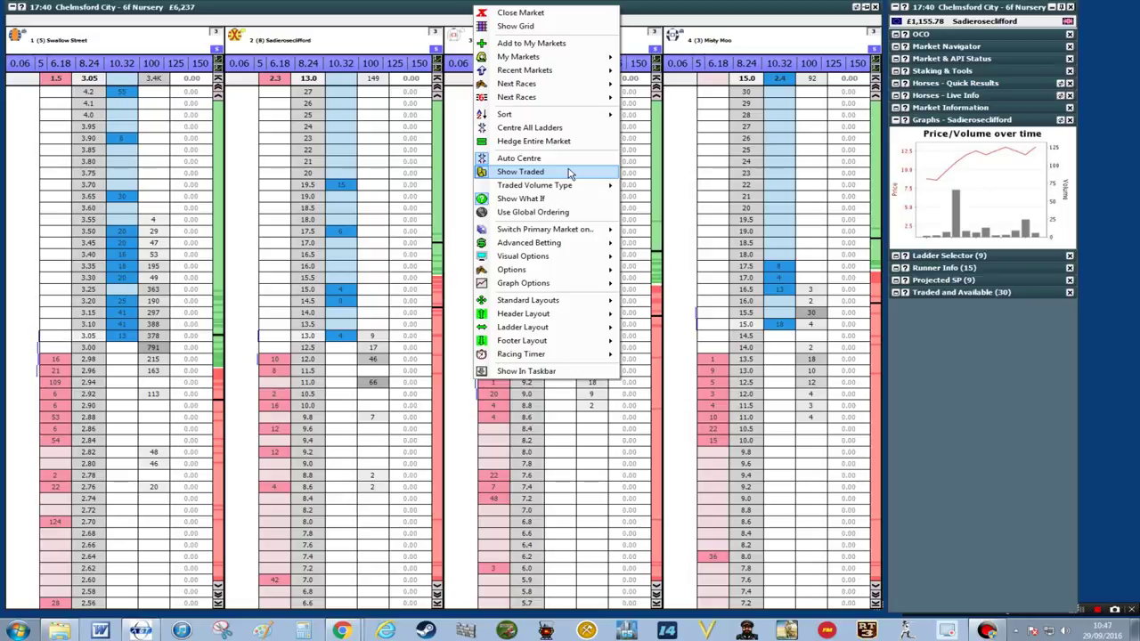
click(570, 173)
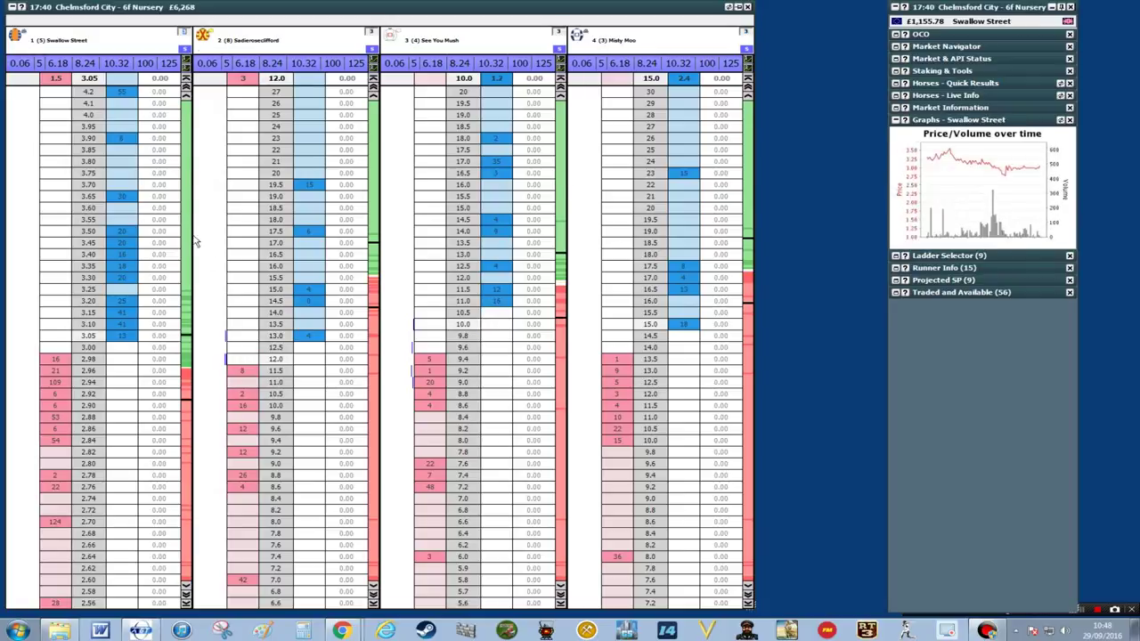
Set Graph Options > Chart Width to its smallest value.
right_click(543, 183)
mouse_move(588, 286)
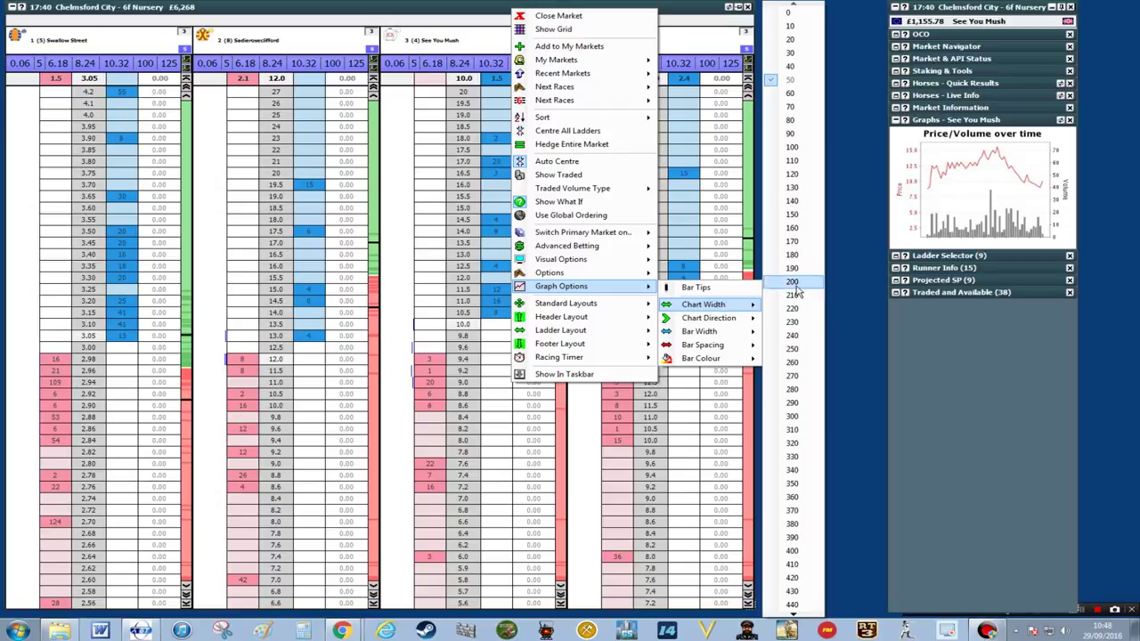
click(789, 17)
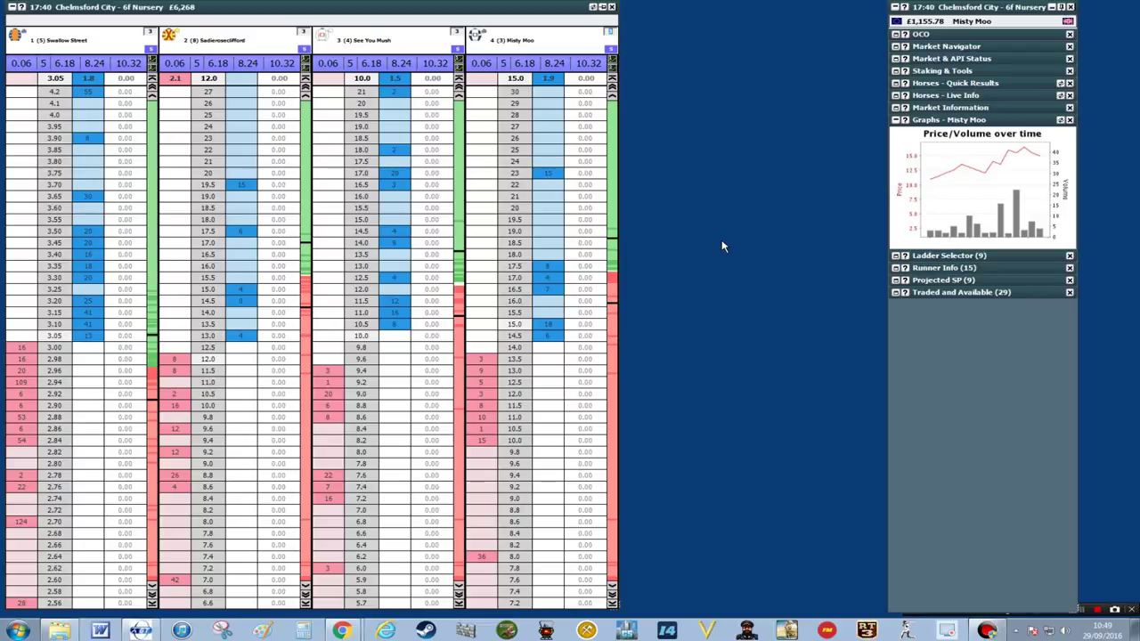
right_click(488, 5)
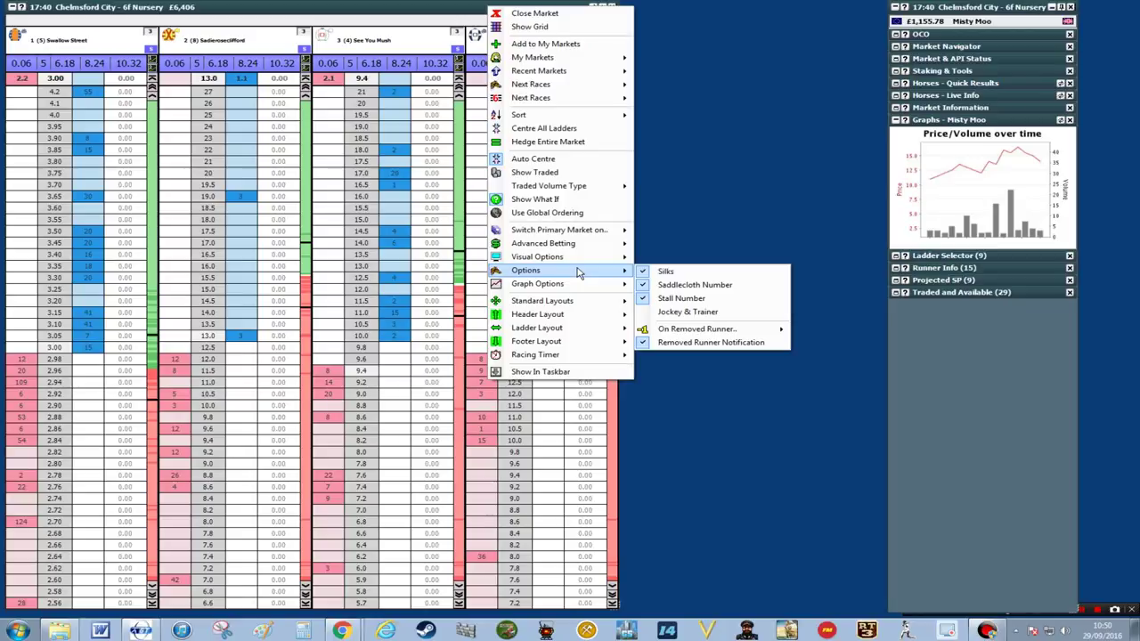
Set the ladder layout's horizontal margin to 1 and vertical margin to 3.
right_click(467, 9)
mouse_move(515, 327)
mouse_move(668, 400)
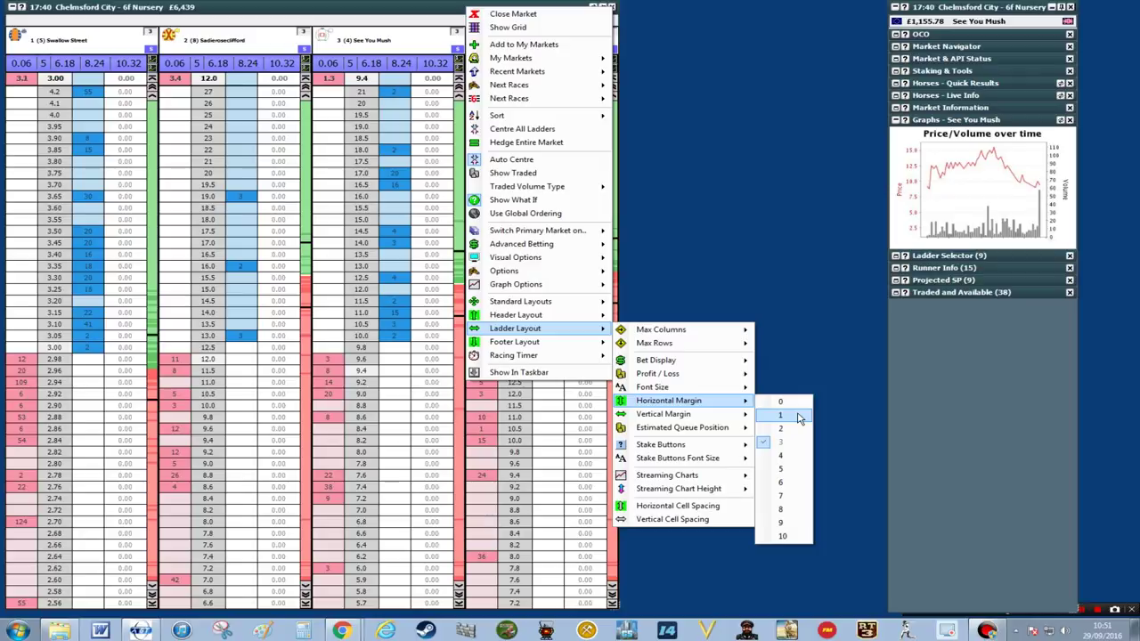
click(797, 415)
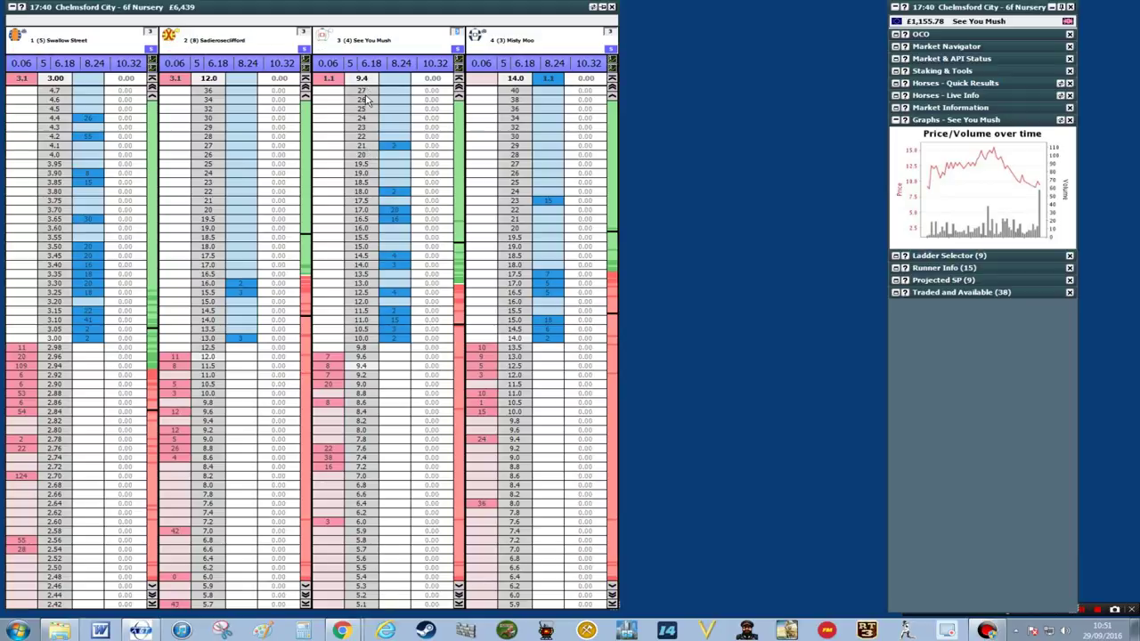
mouse_move(506, 429)
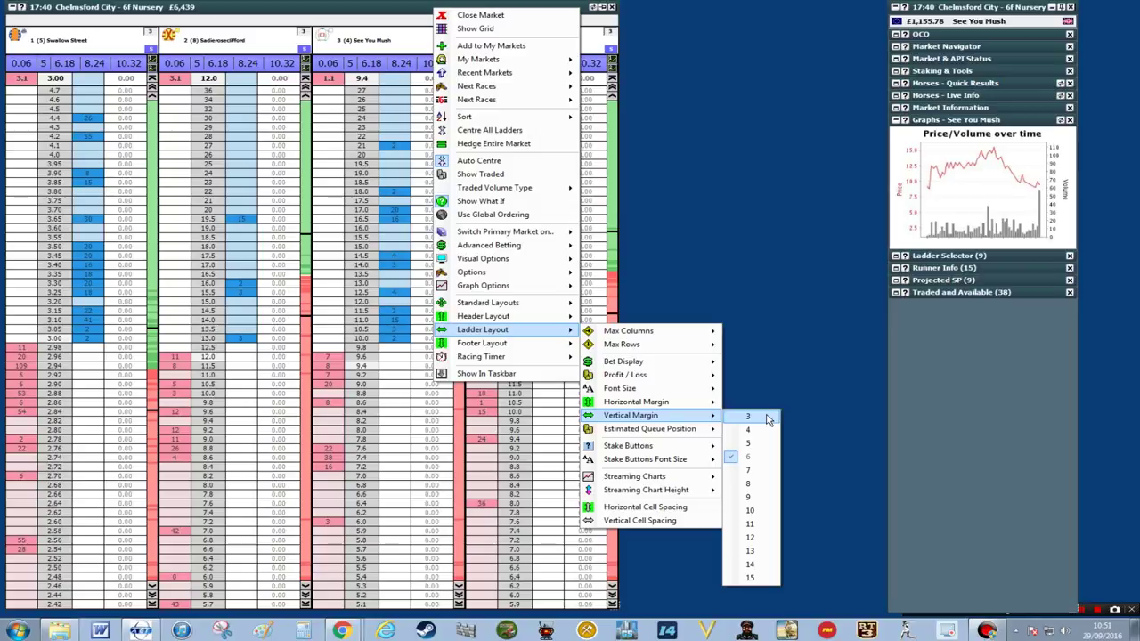
click(766, 416)
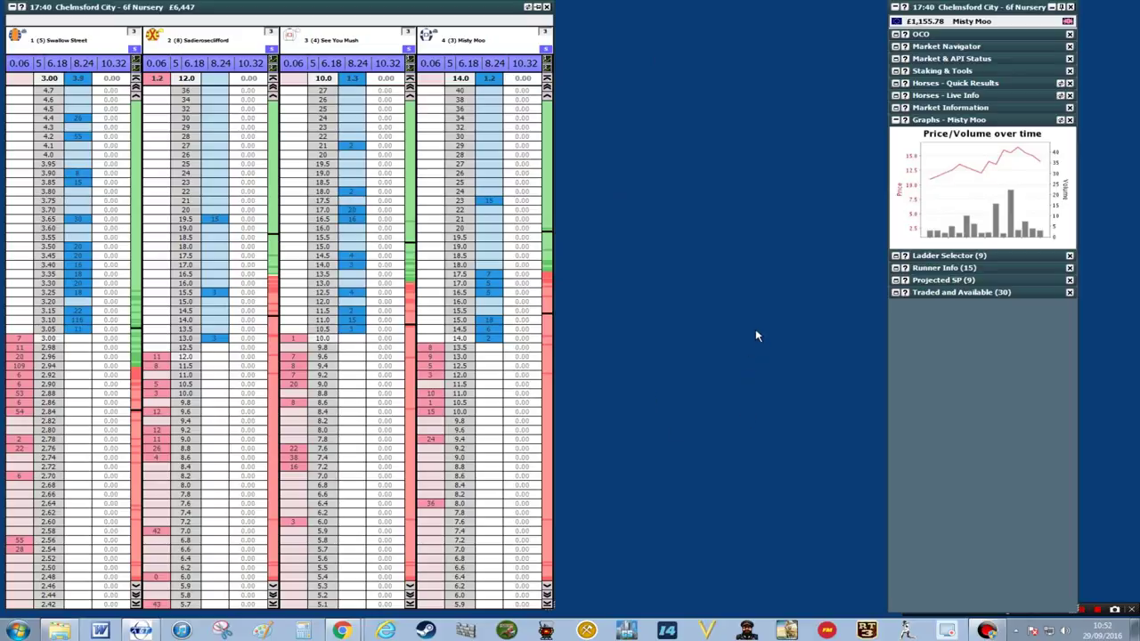
Set the runner header font size to 8.
right_click(683, 409)
mouse_move(525, 314)
mouse_move(662, 329)
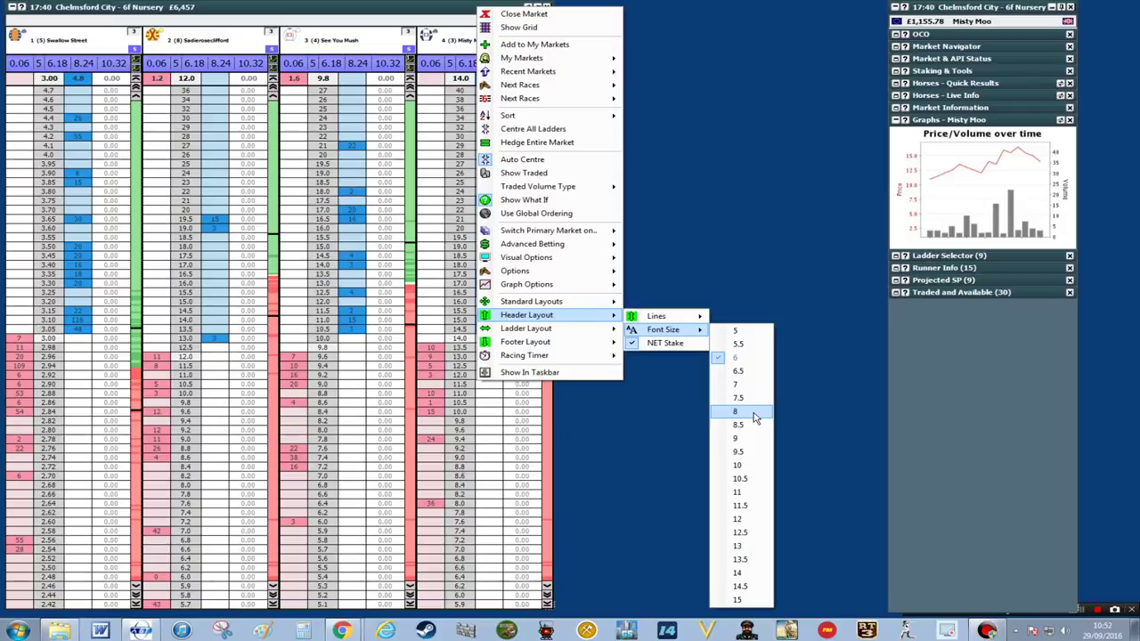
click(754, 418)
Show See You Mush, Swallow Street, Sadieroseclifford and Misty Moo in turn in the side panel.
click(363, 103)
click(99, 49)
click(218, 49)
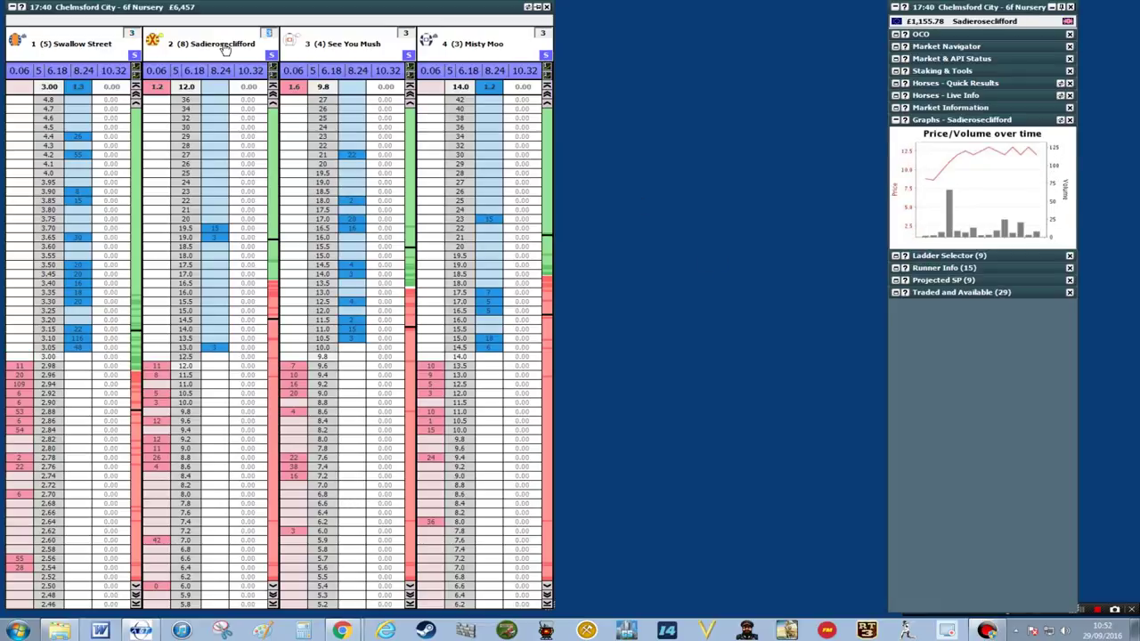
click(435, 50)
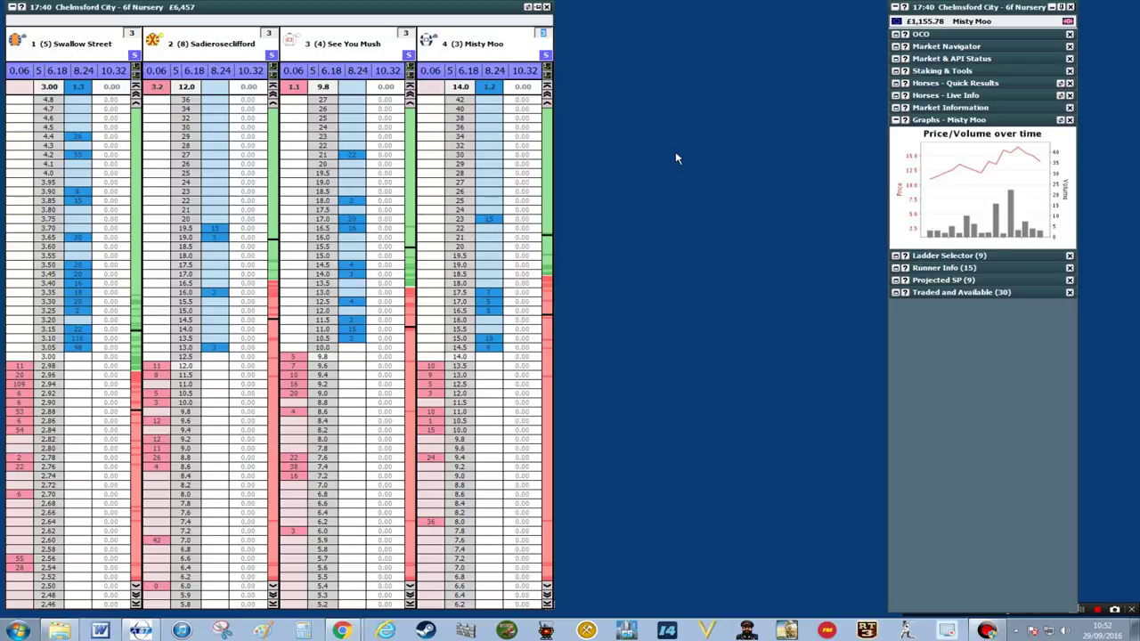
Set the stake buttons font size to 8.
right_click(420, 377)
mouse_move(466, 329)
mouse_move(628, 458)
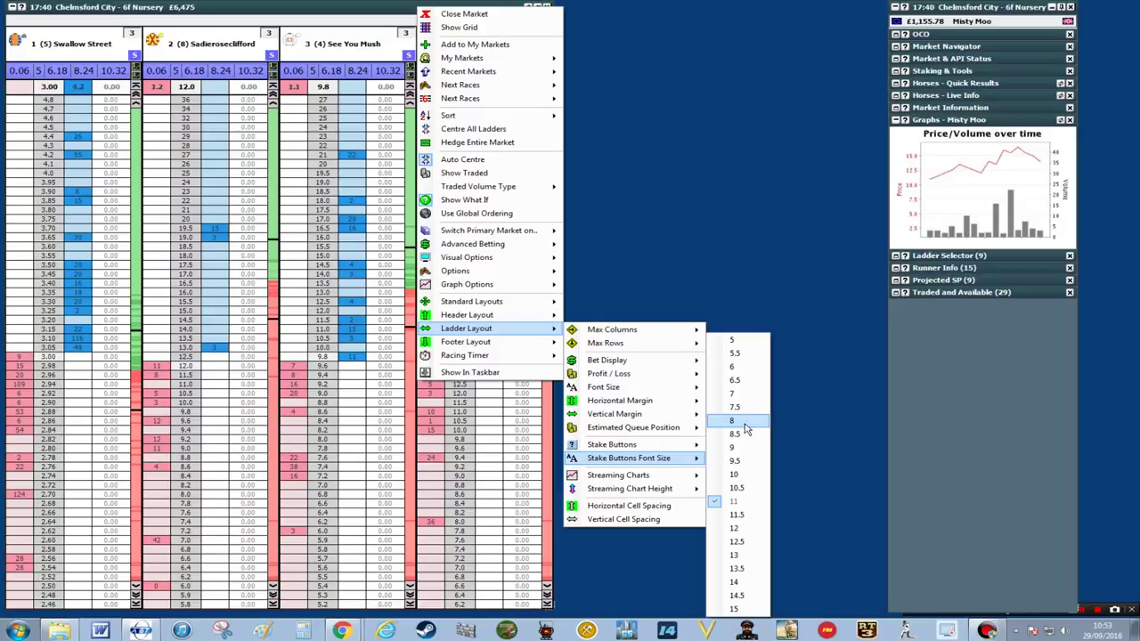
click(746, 426)
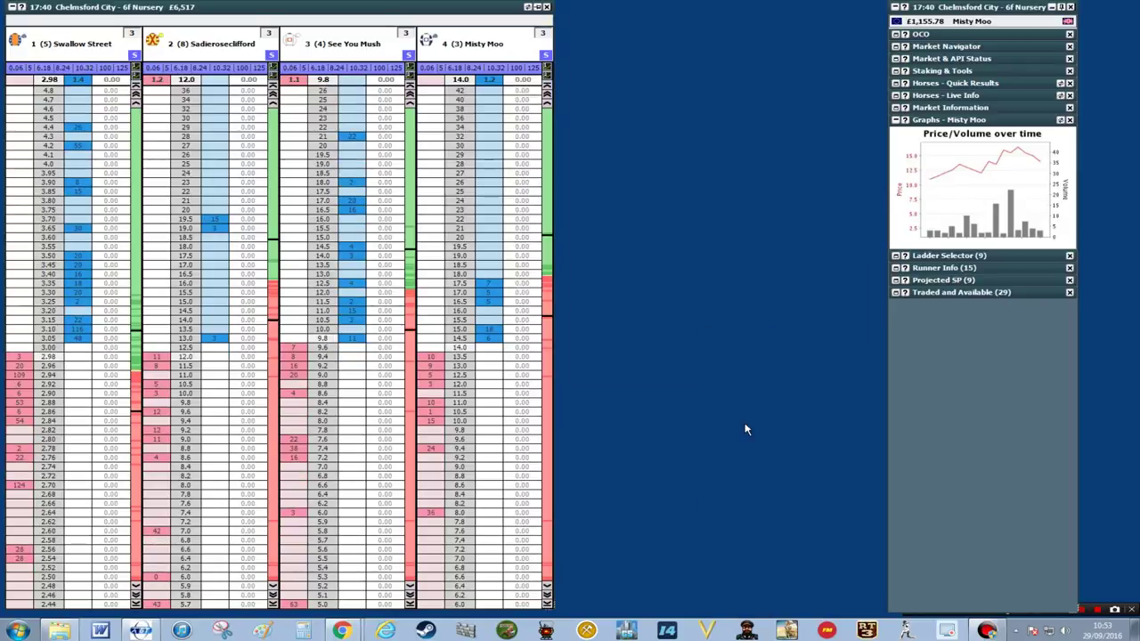
Select the 0.06 stake for See You Mush and shorten the ladder window to a strip.
click(290, 67)
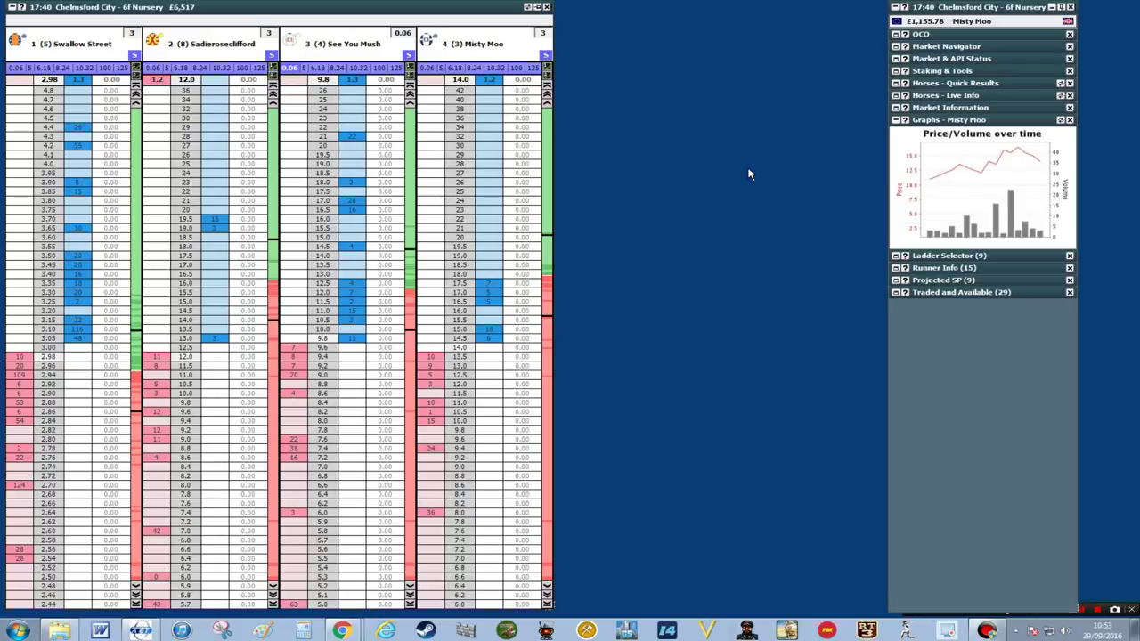
mouse_move(395, 80)
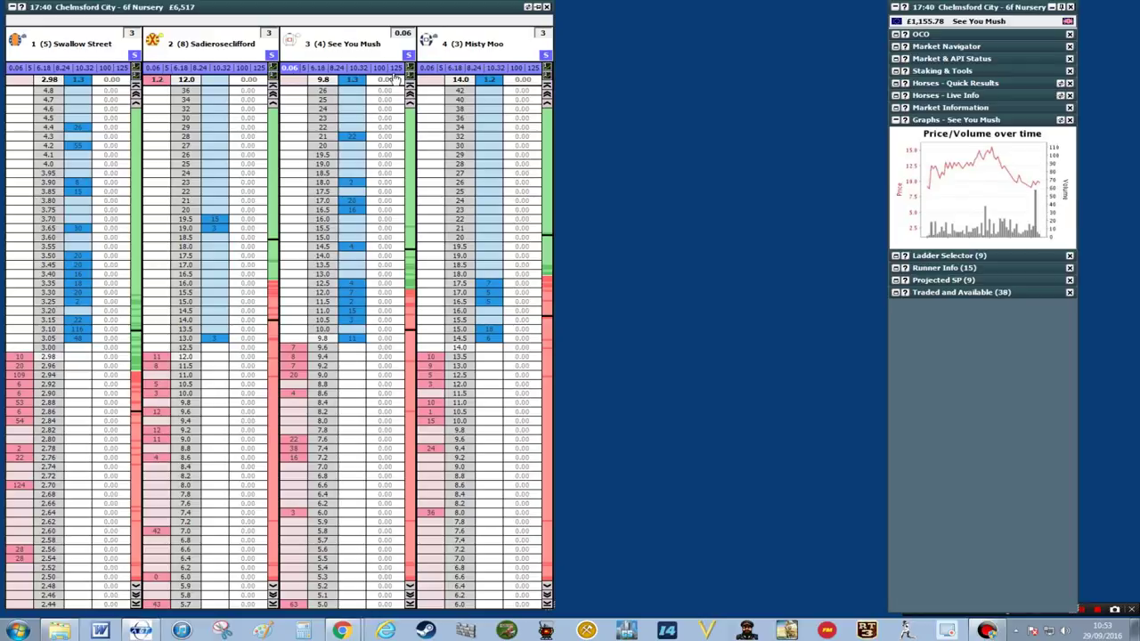
click(292, 70)
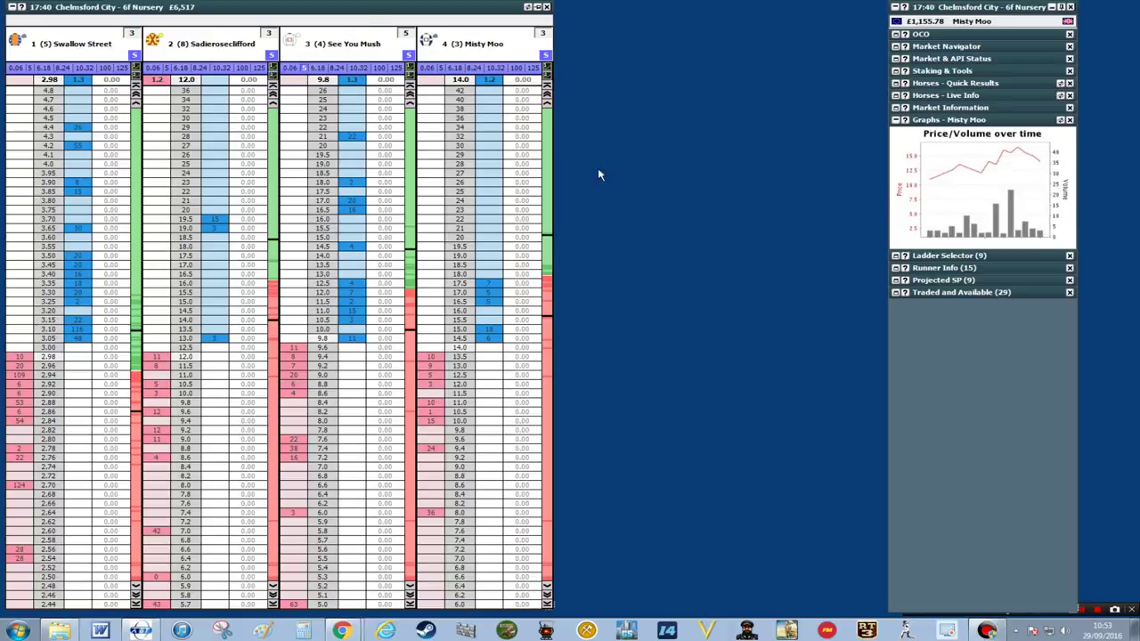
mouse_move(312, 75)
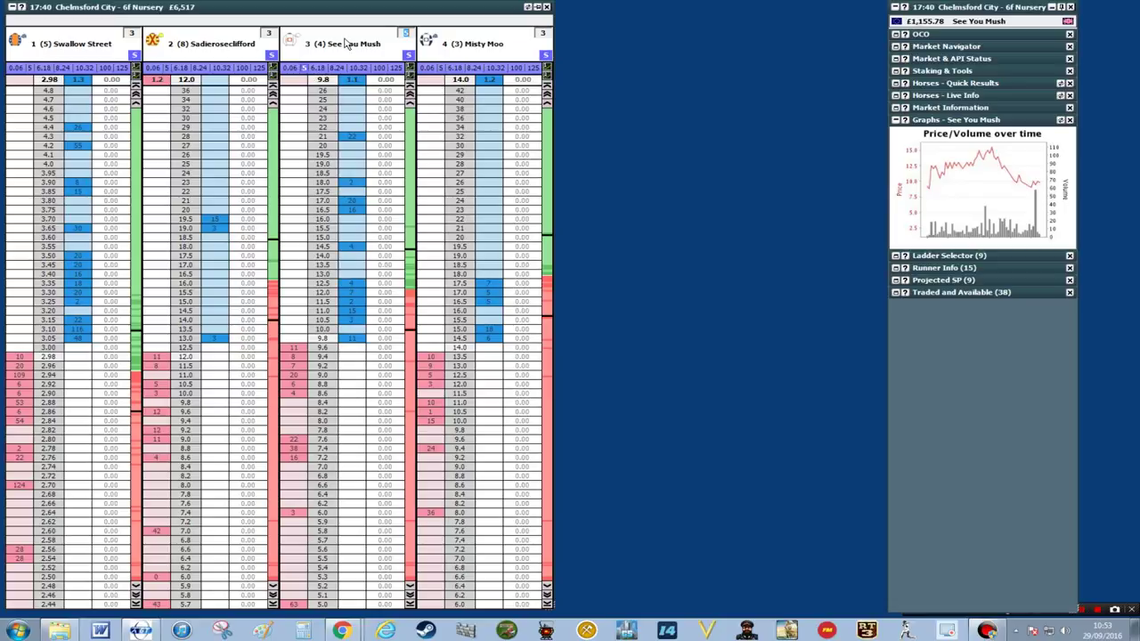
click(293, 69)
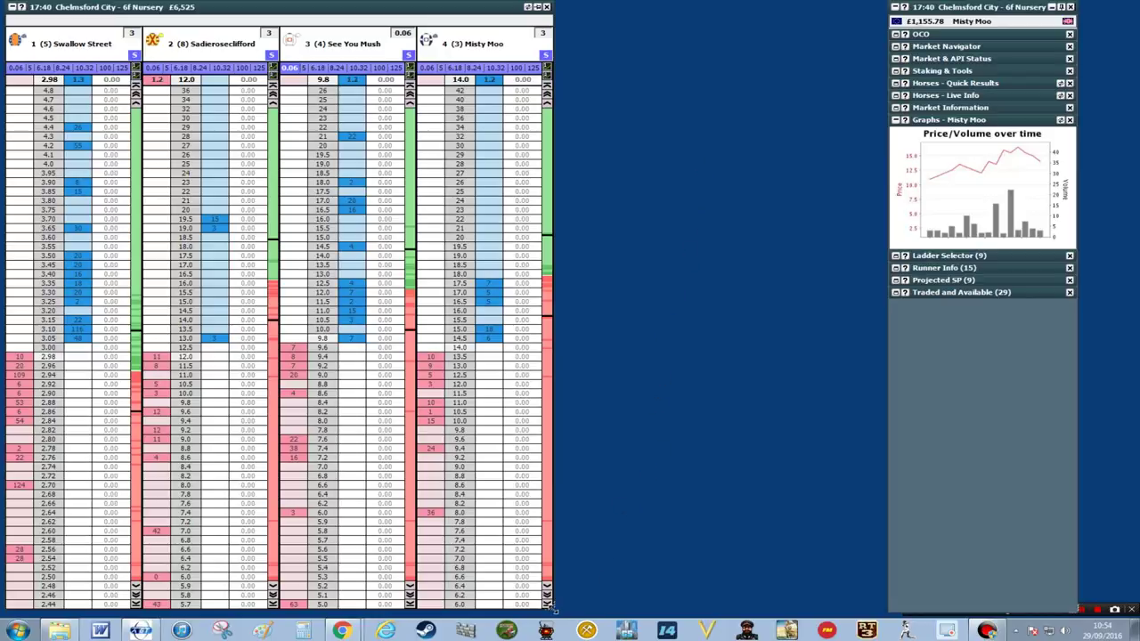
drag(552, 607, 535, 177)
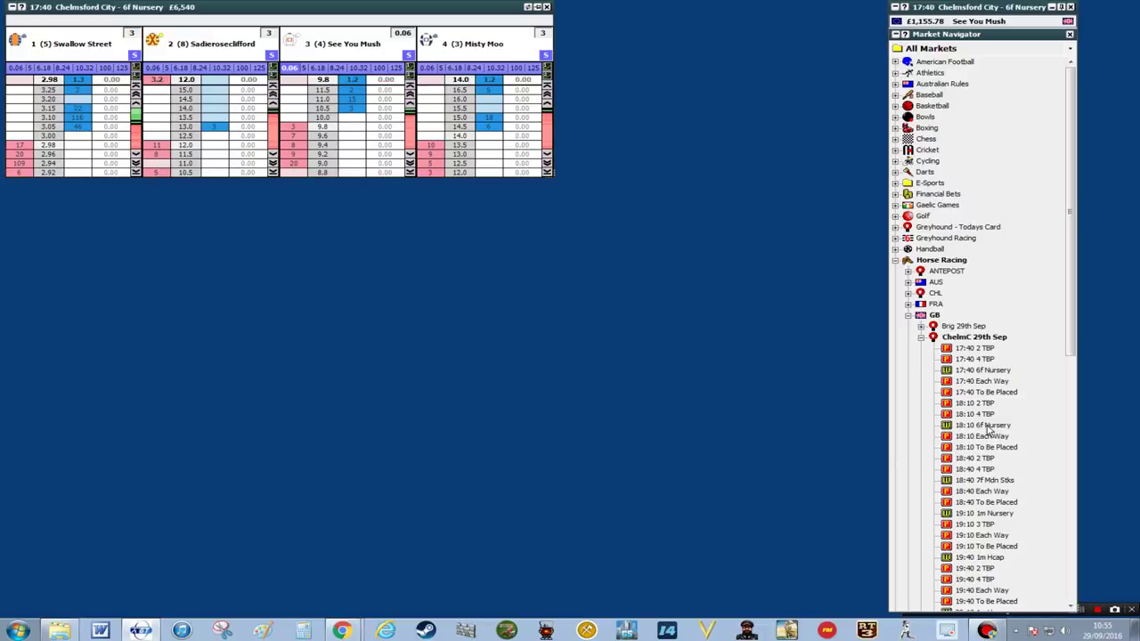
Load the Chelmsford 18:10 6f Nursery market and move its window up to show all runners.
click(987, 426)
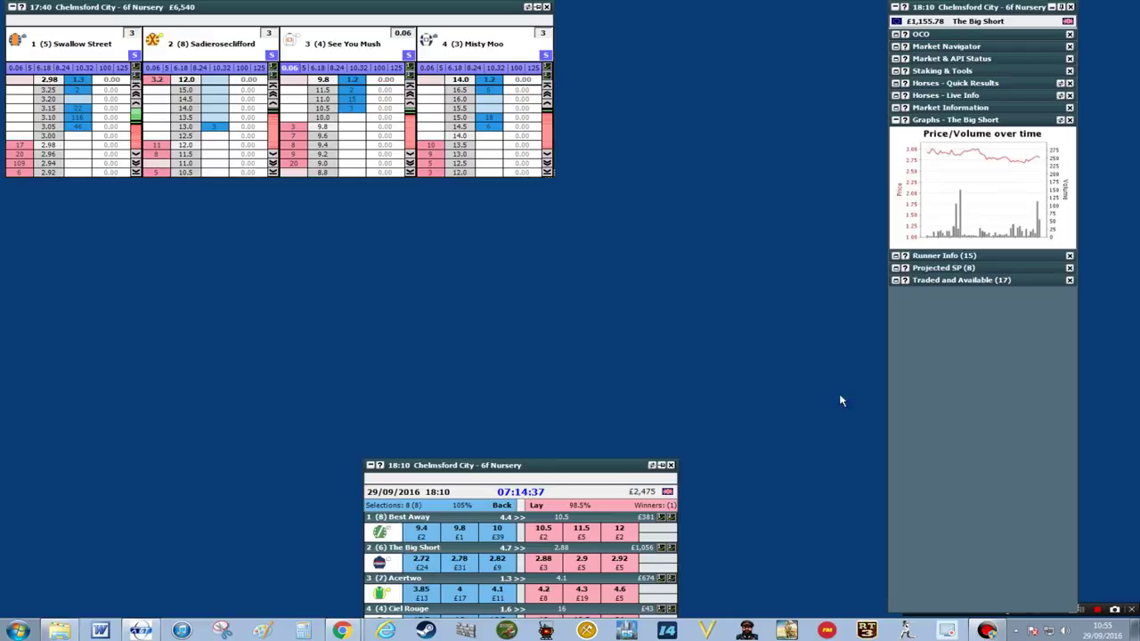
drag(576, 468, 551, 270)
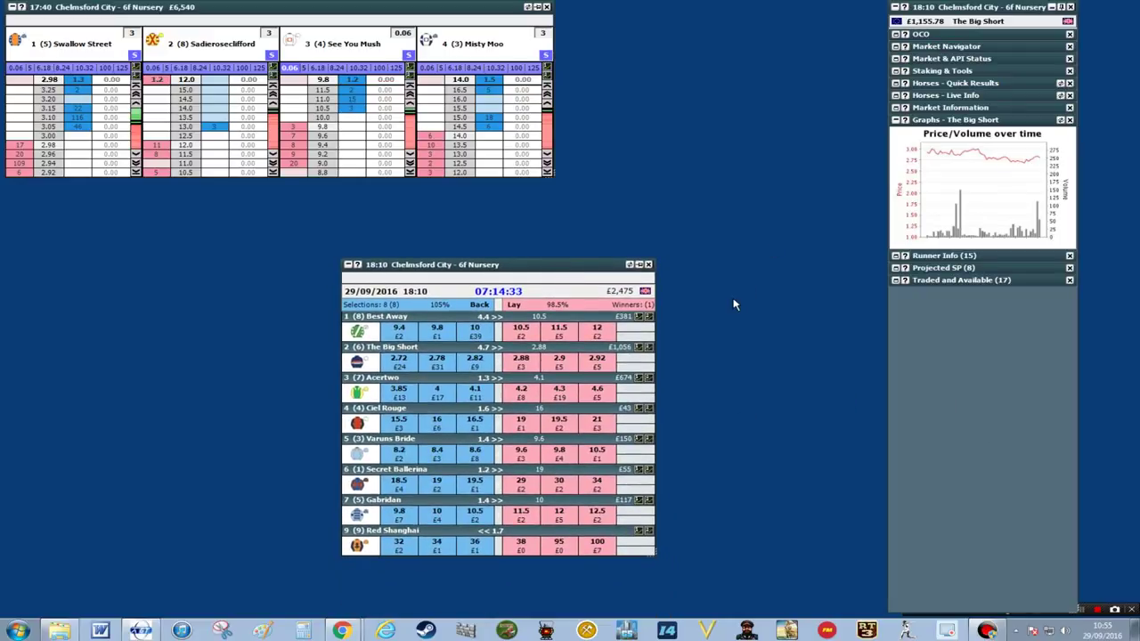
right_click(969, 9)
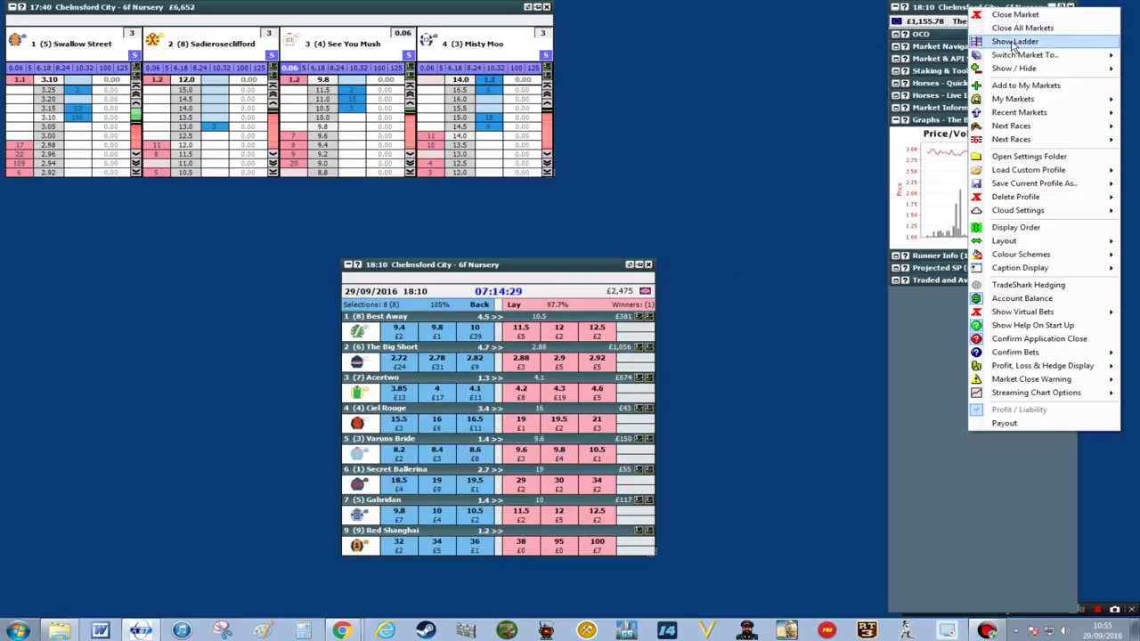
Display the 18:10 race as a ladder row under 17:40, close its floating window, and align both rows.
click(1013, 41)
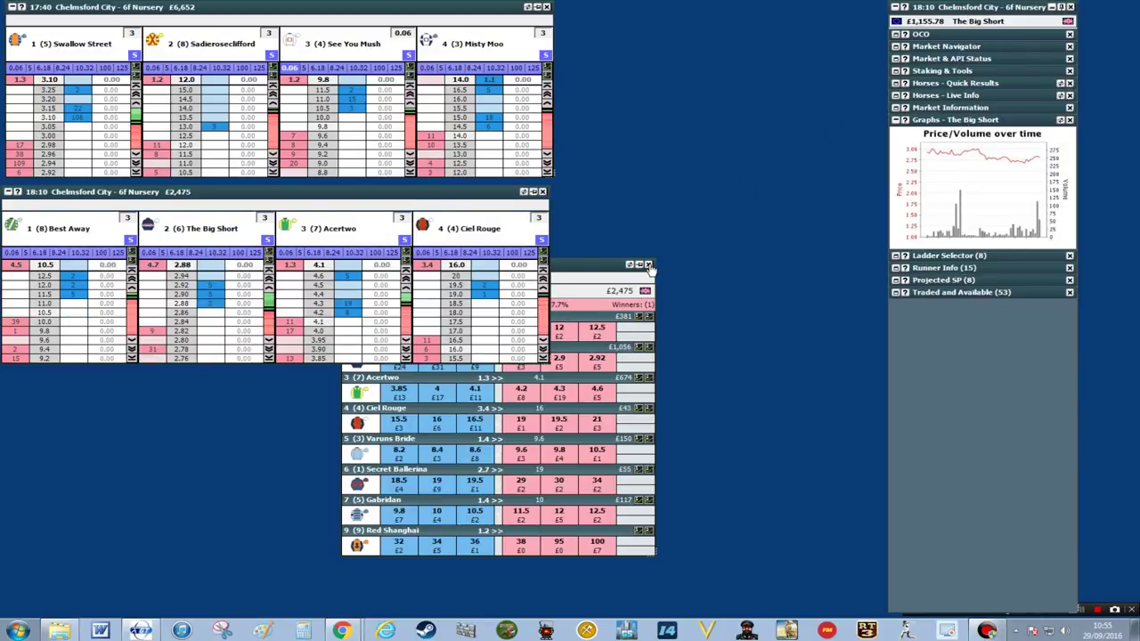
click(650, 266)
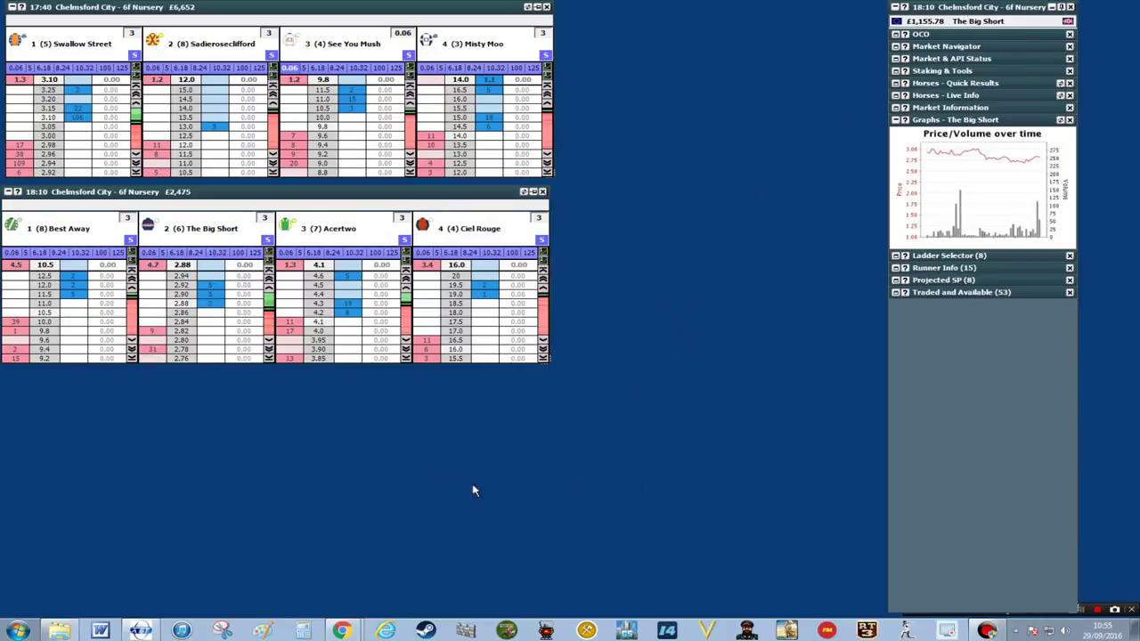
click(128, 228)
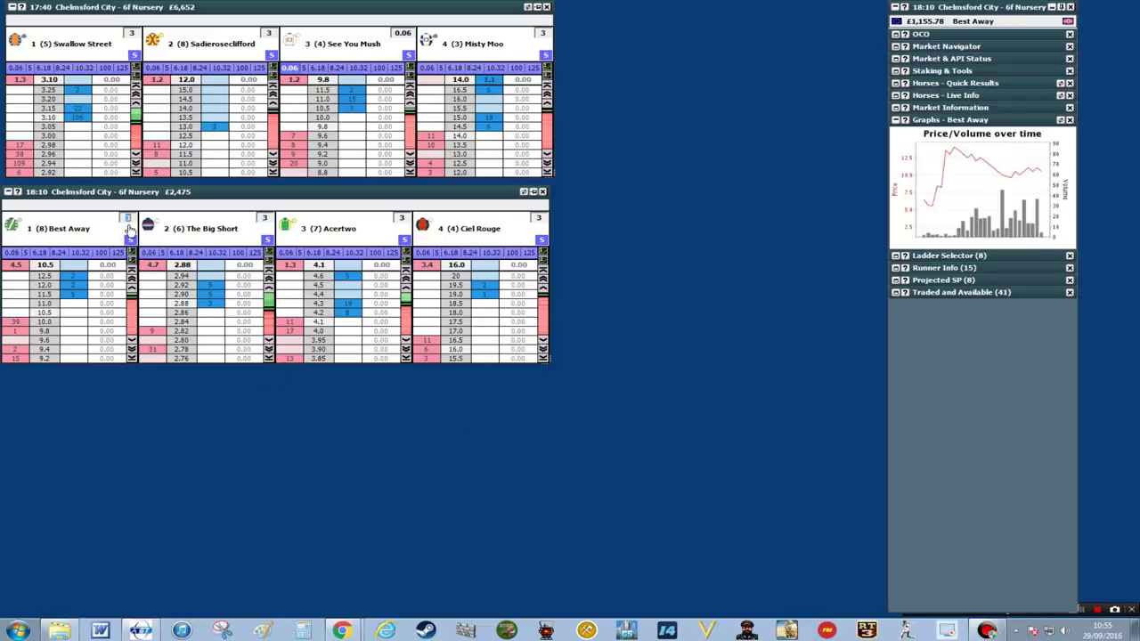
drag(104, 193, 104, 189)
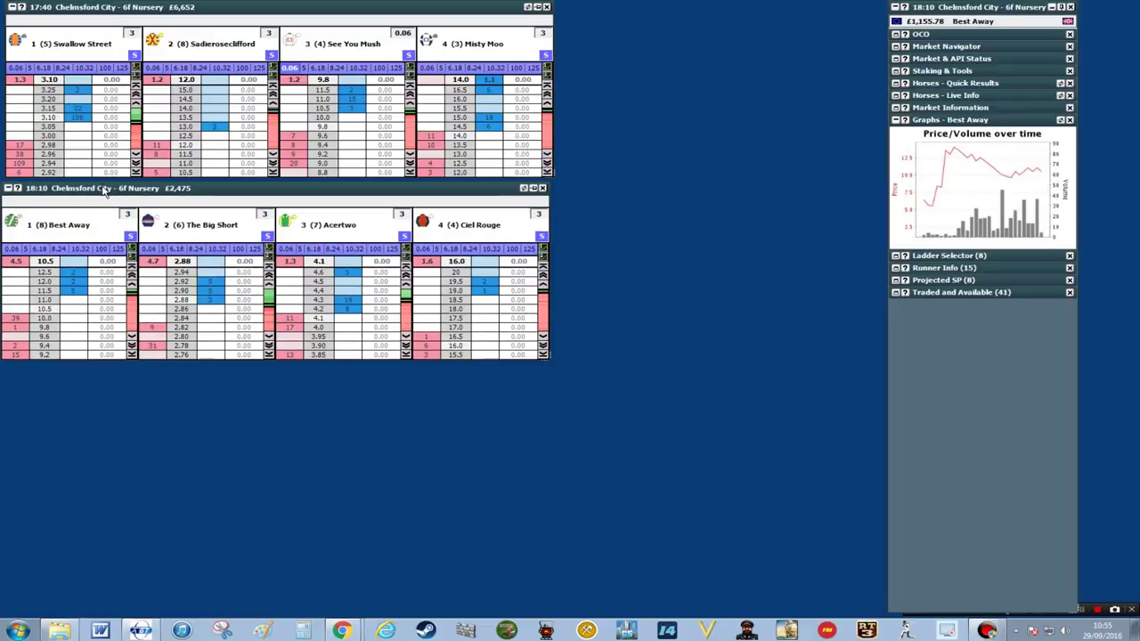
click(538, 214)
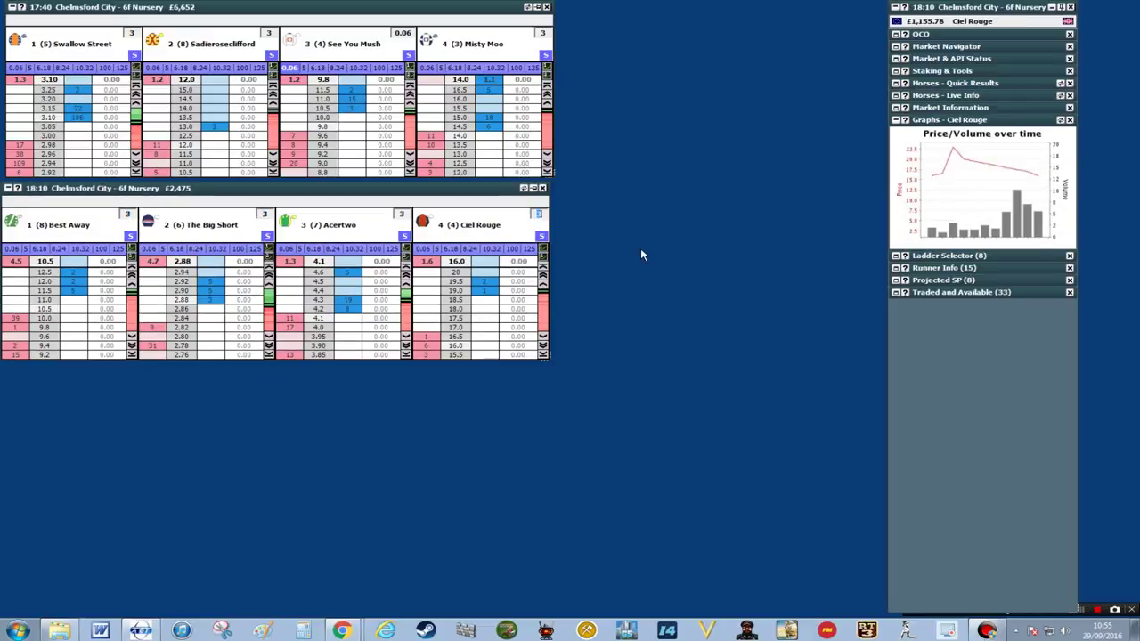
click(268, 33)
drag(240, 8, 236, 8)
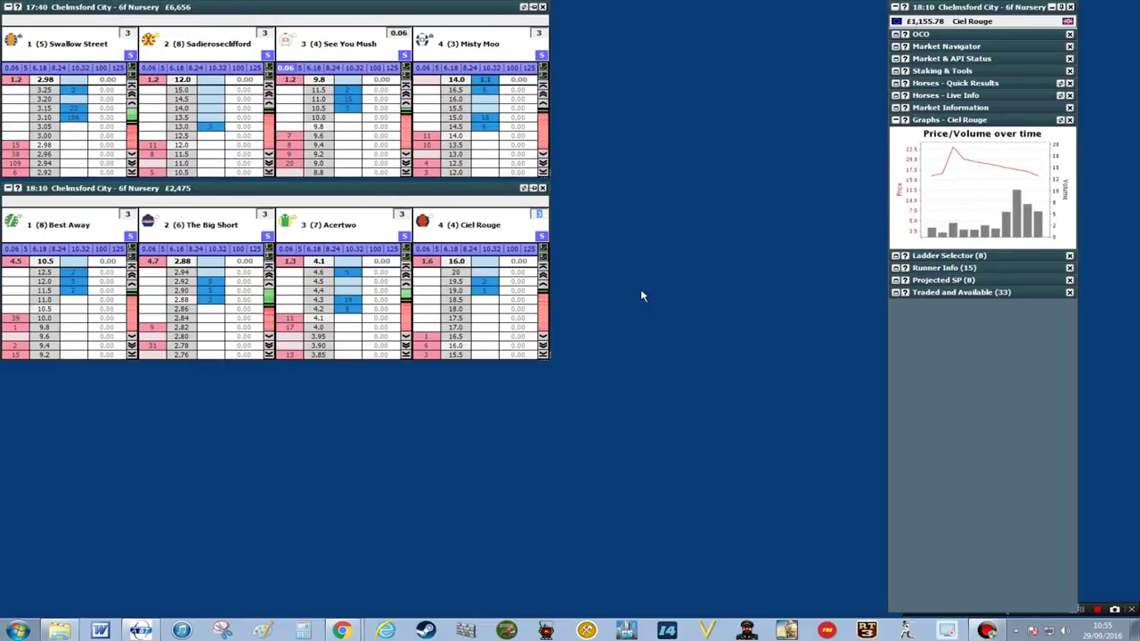
Open the 18:40 7f Mdn Stks market, show it as a third ladder row, and close its floating window.
click(897, 46)
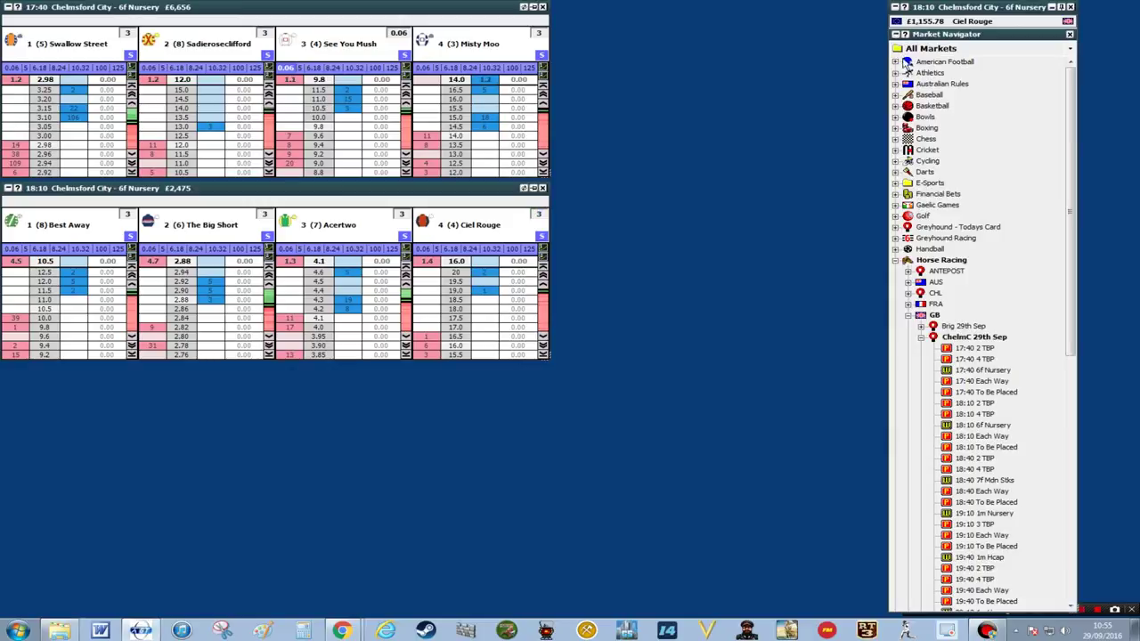
click(990, 480)
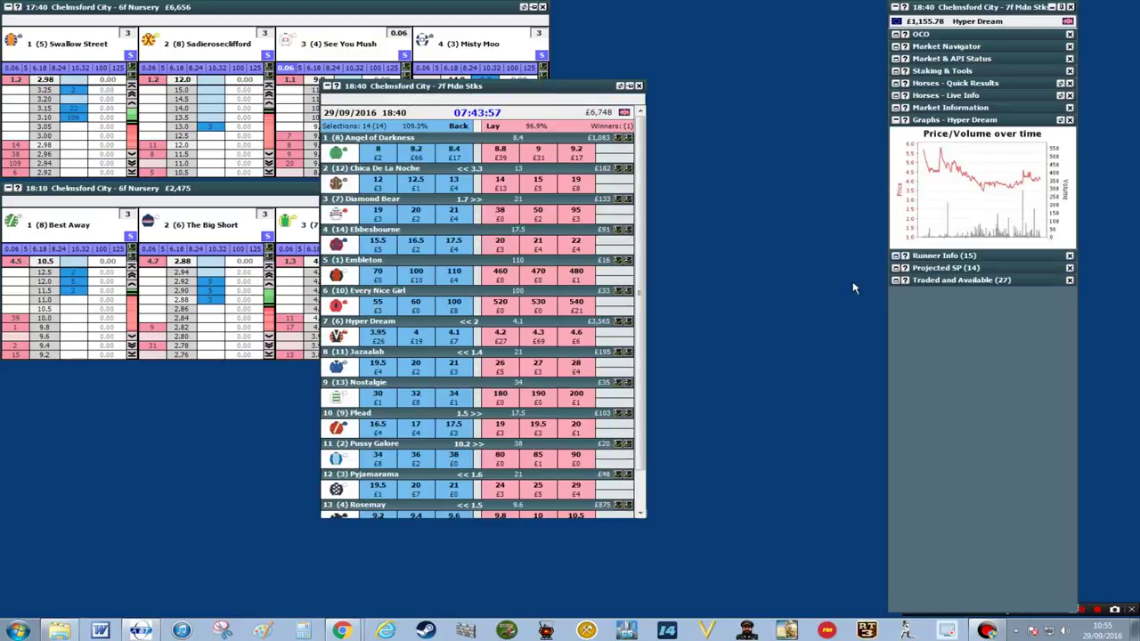
right_click(981, 9)
click(1017, 44)
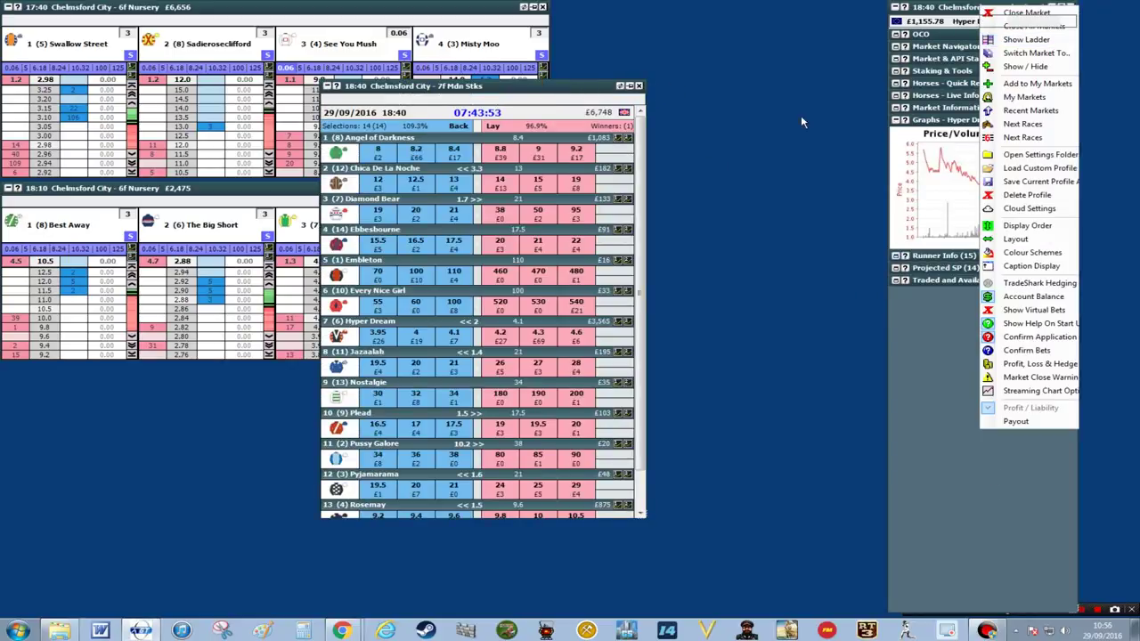
click(638, 85)
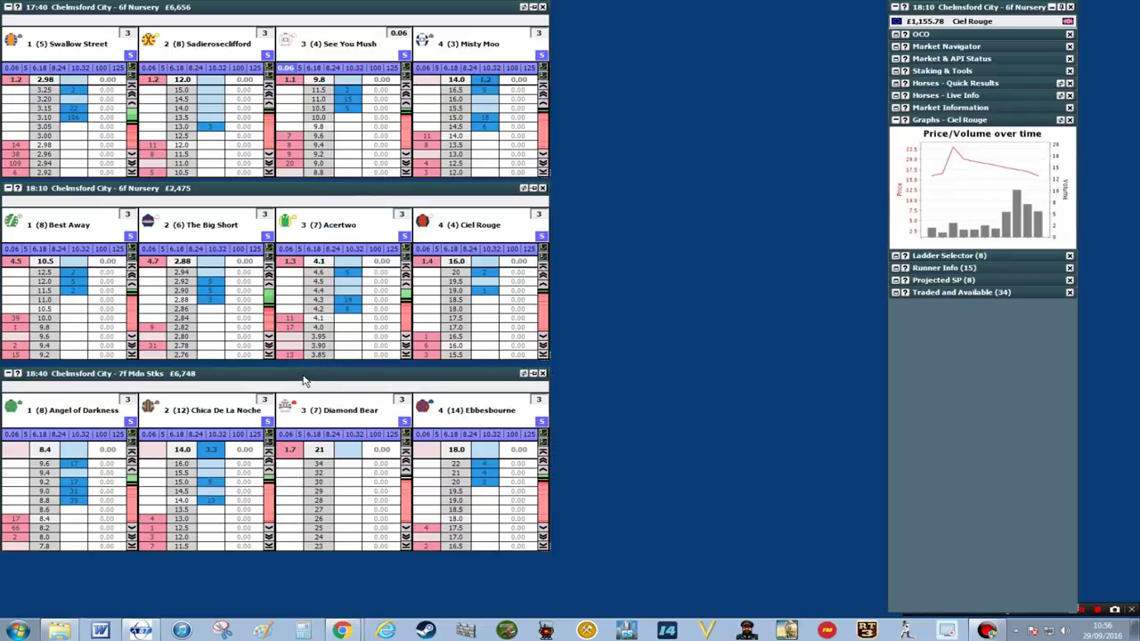
drag(303, 374, 303, 370)
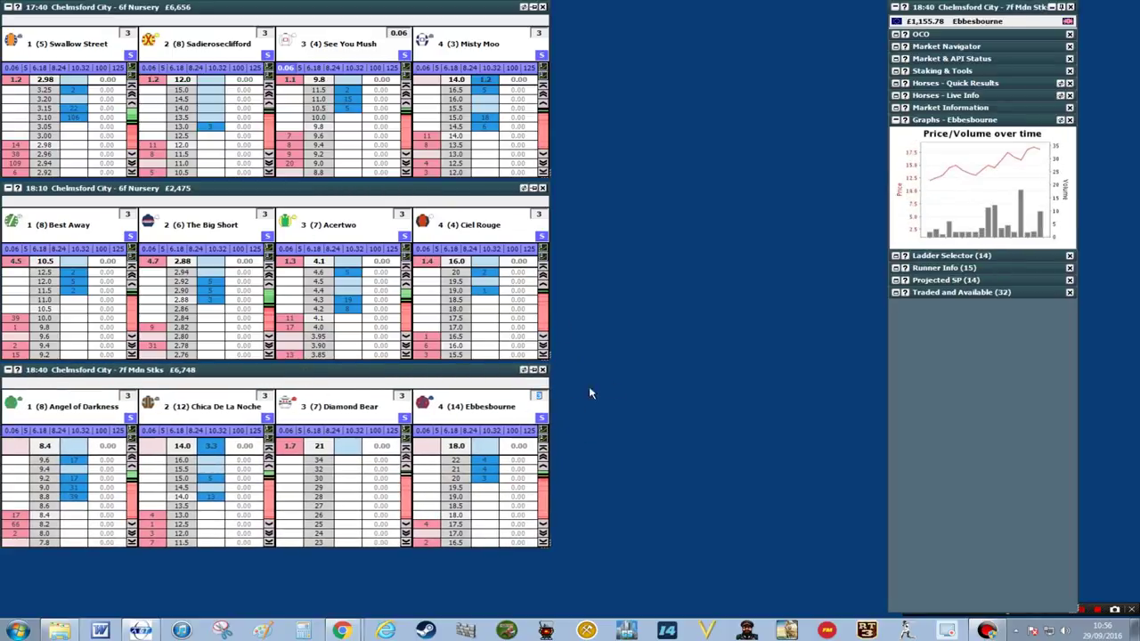
Set the ladder layout's Max Columns to 6 so each race row shows six runners.
right_click(422, 7)
mouse_move(499, 342)
mouse_move(619, 346)
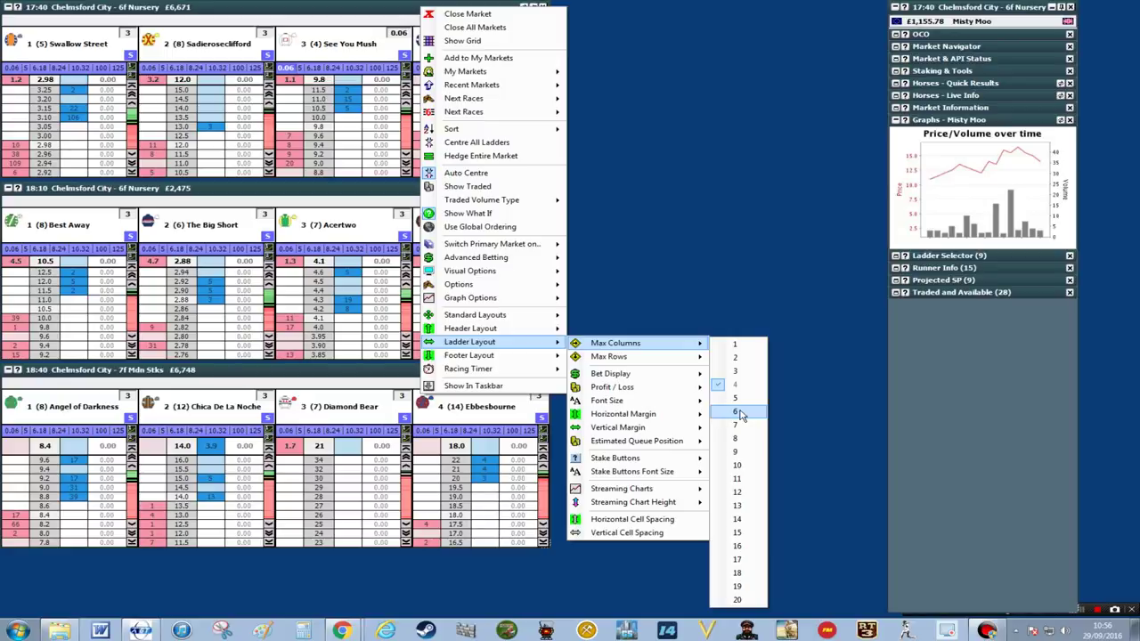
click(736, 412)
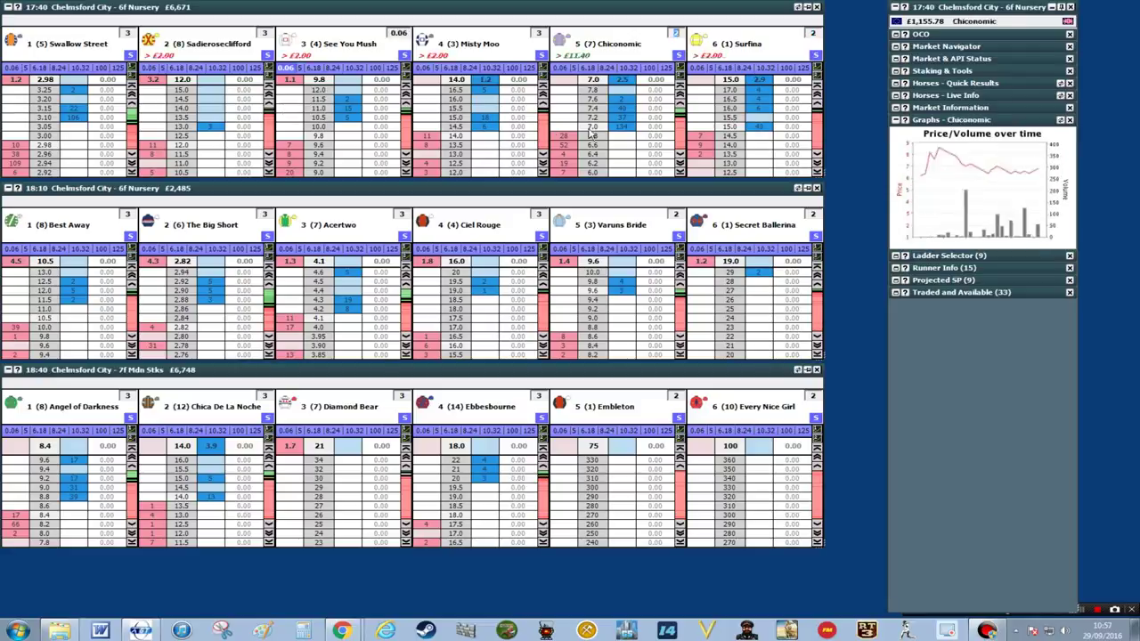
Switch the side panel to the Ultra Slim layout and dock it against the right screen edge.
right_click(959, 7)
mouse_move(1023, 240)
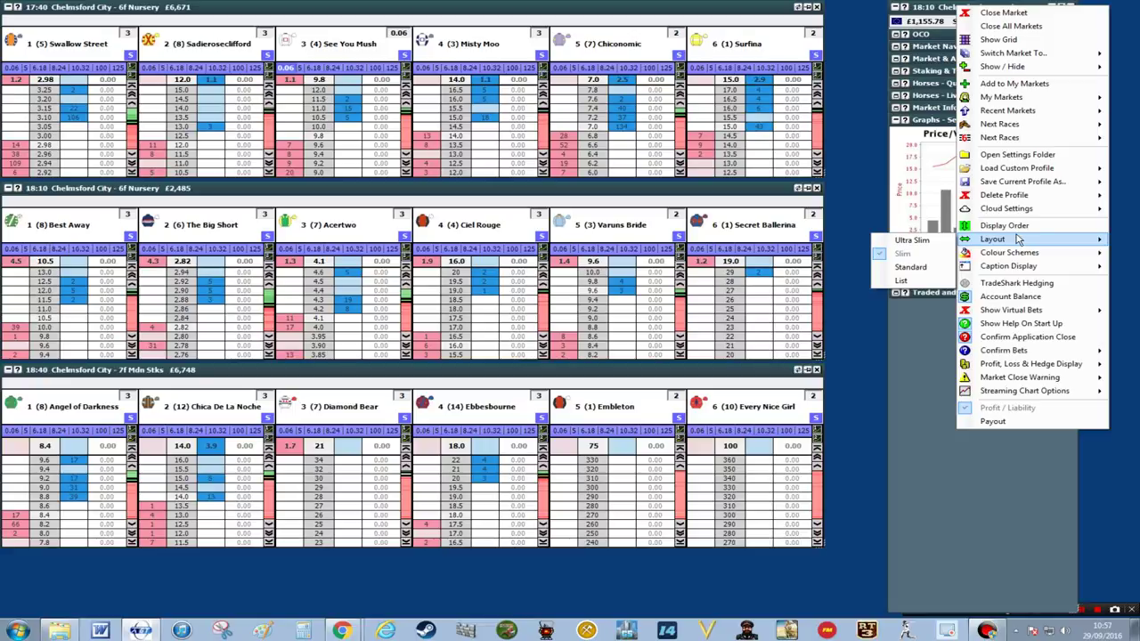
click(943, 242)
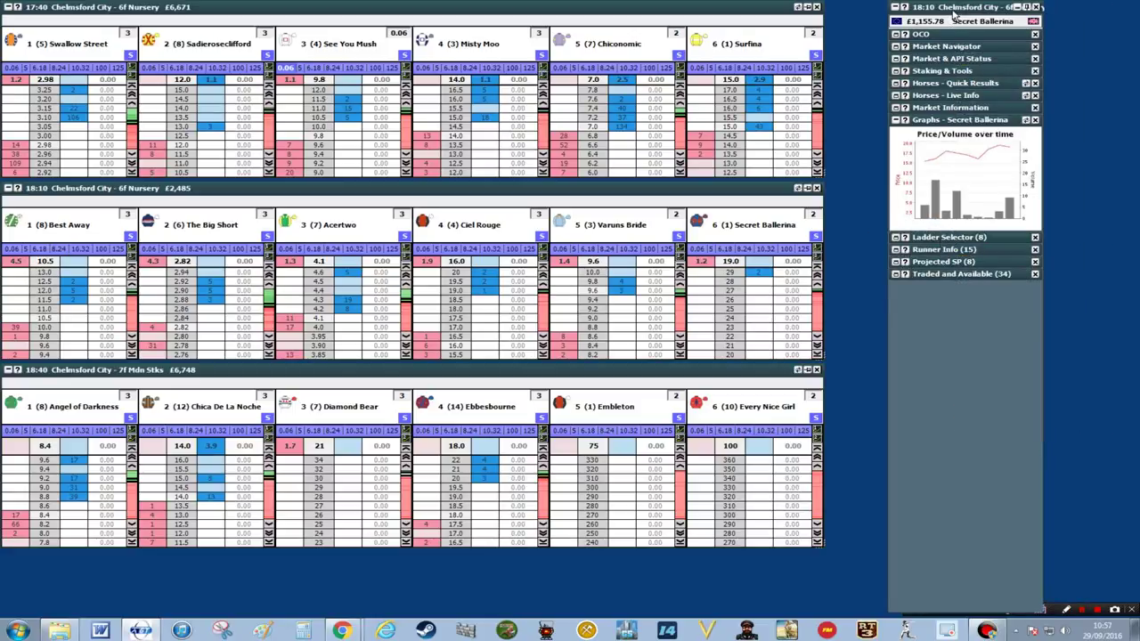
drag(954, 9, 1047, 7)
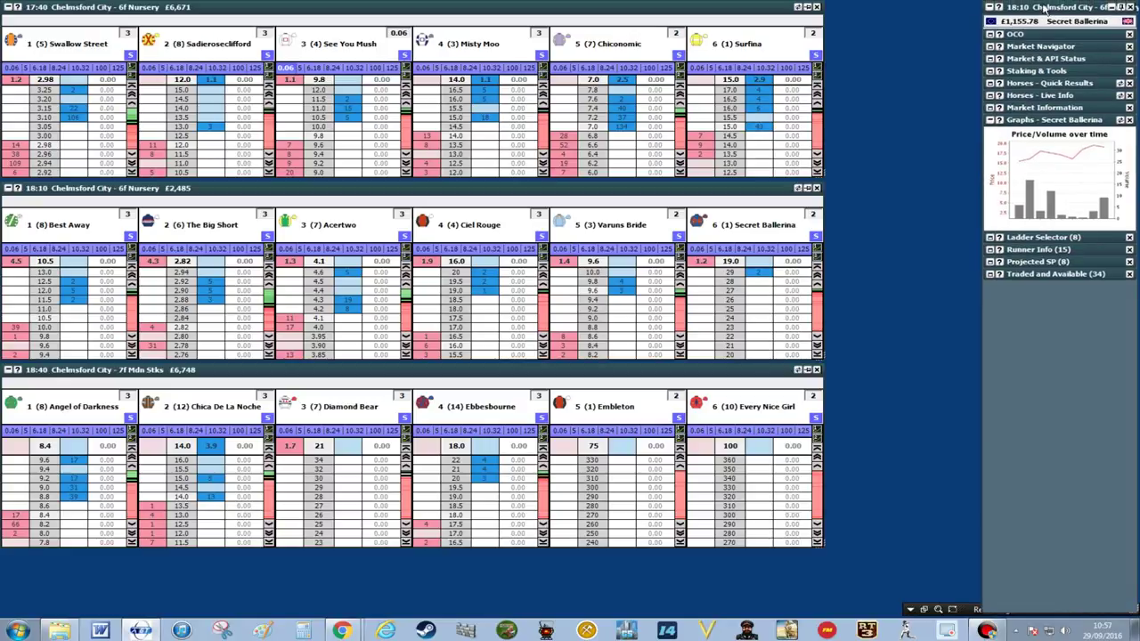
click(757, 29)
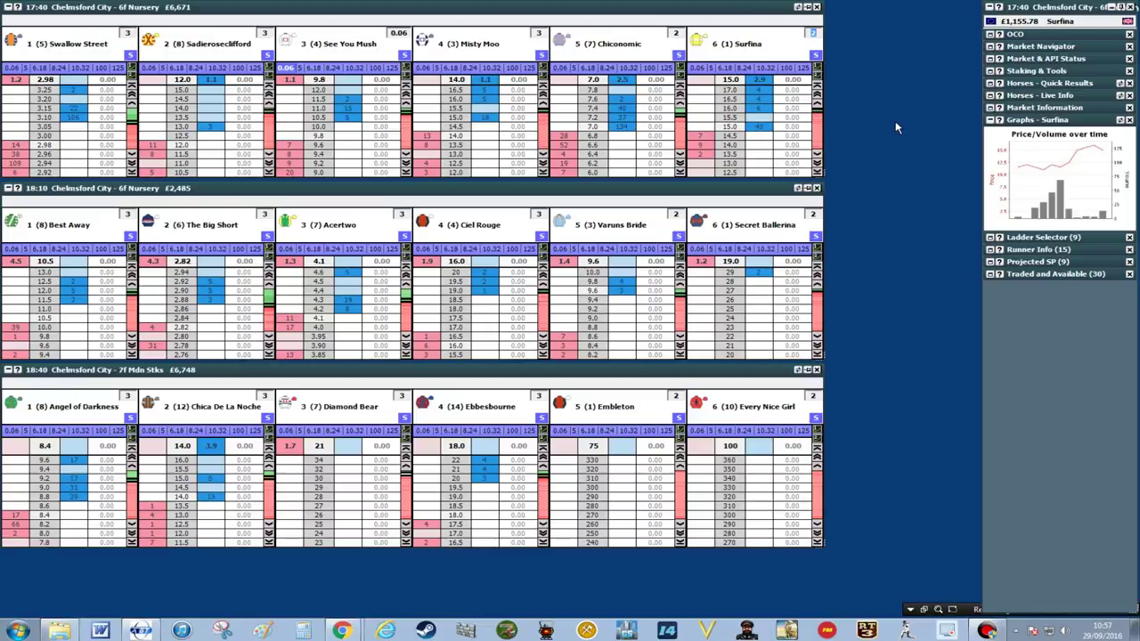
click(990, 7)
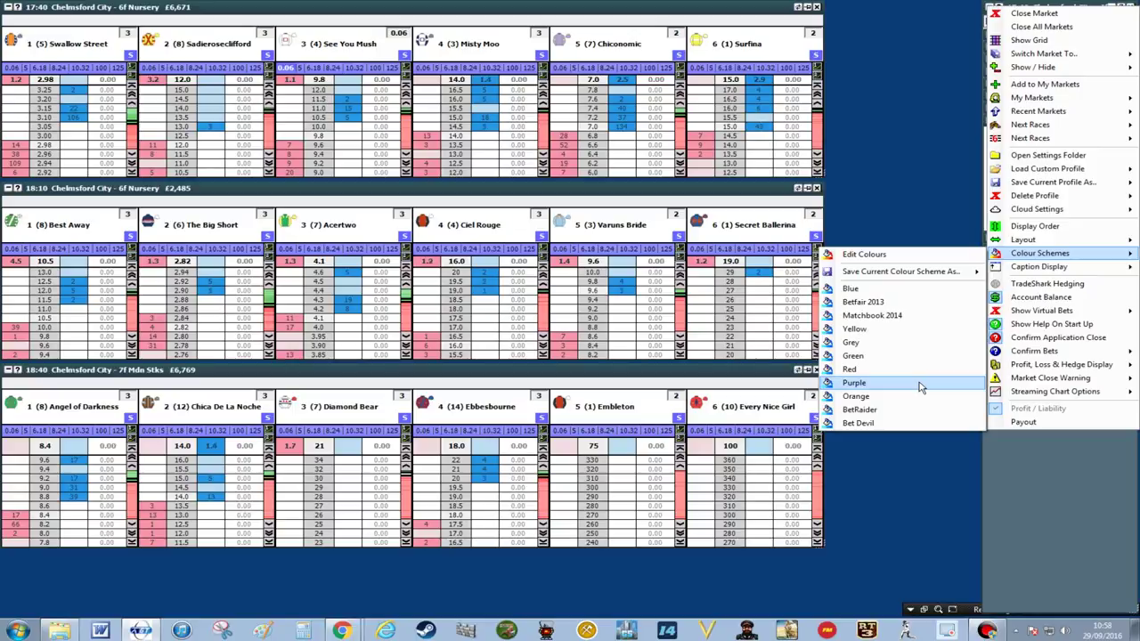
Apply the Purple colour scheme and view price graphs for Chiconomic, See You Mush and Surfina.
click(920, 387)
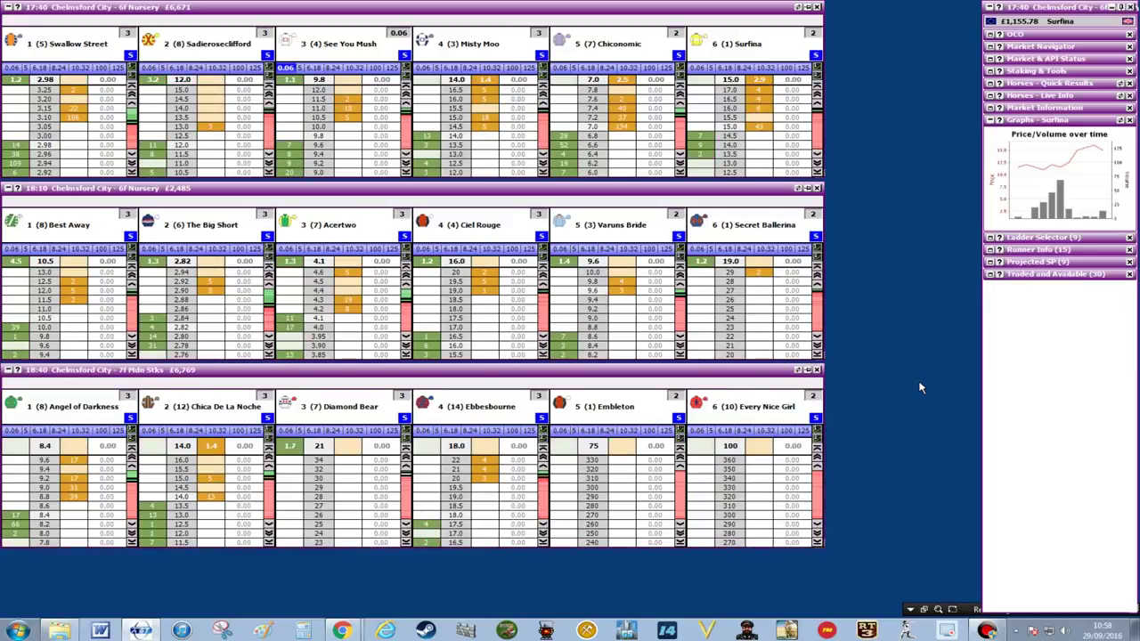
click(624, 101)
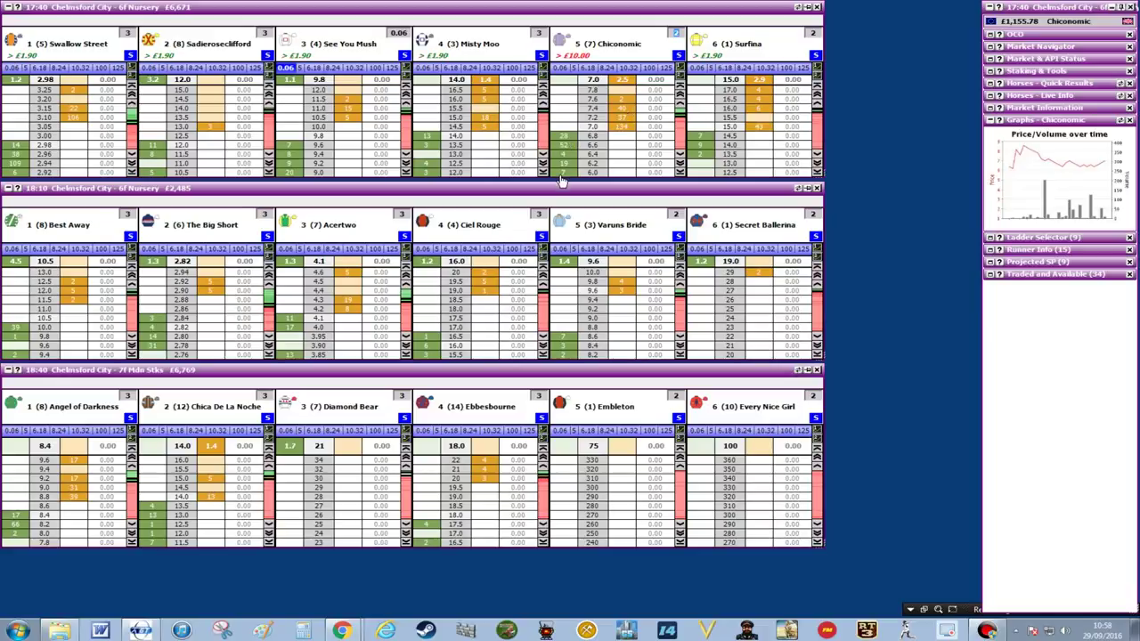
click(339, 135)
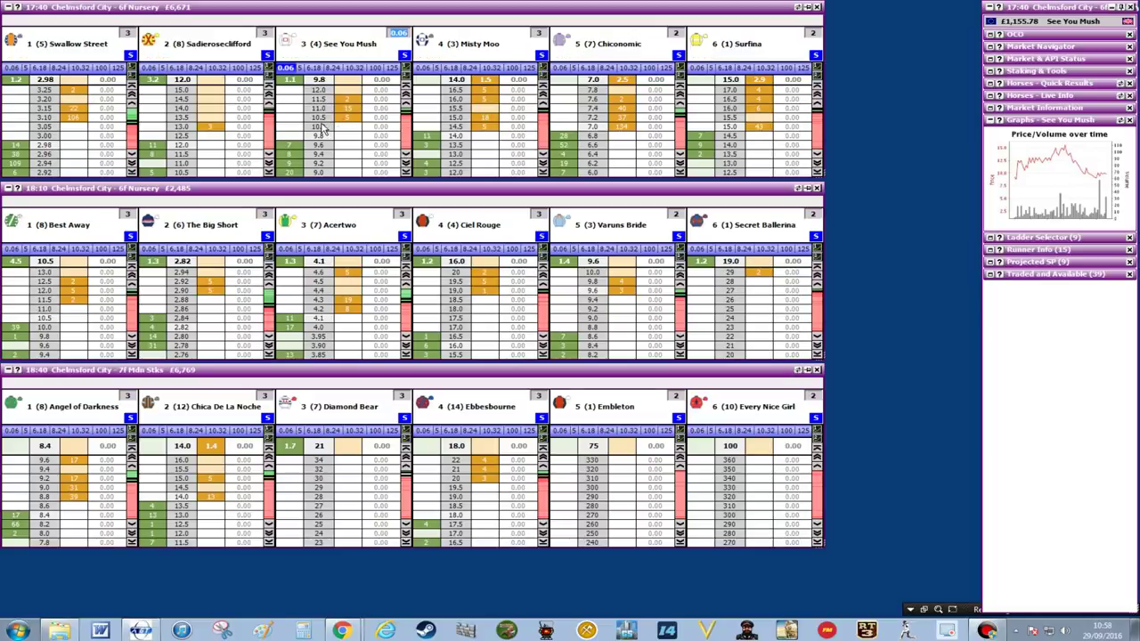
click(736, 153)
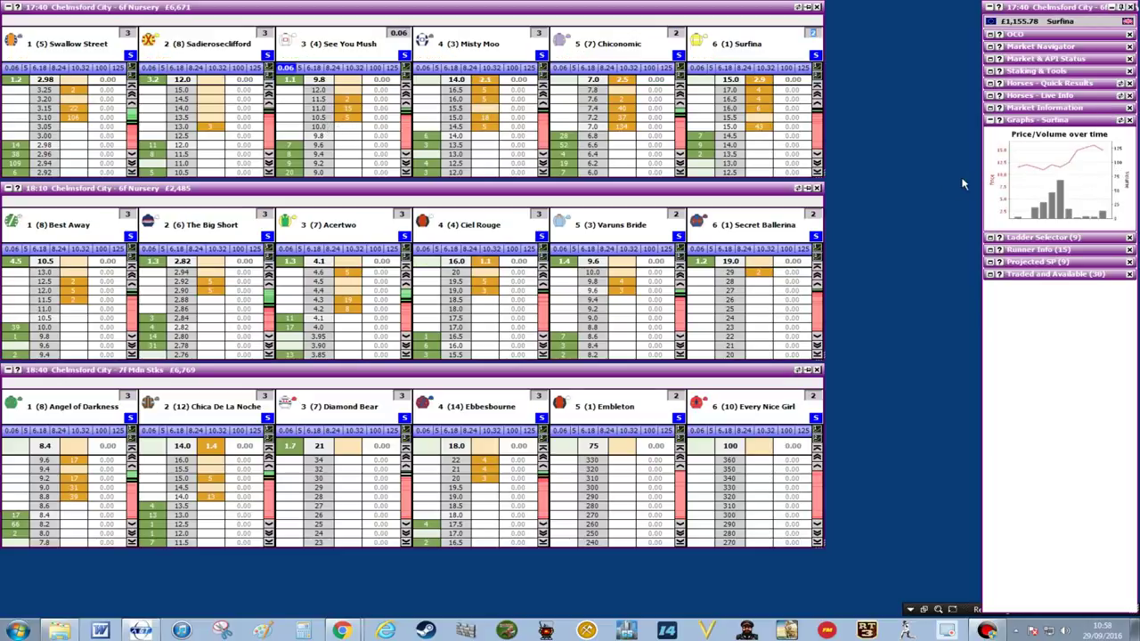
Switch the colour scheme to Red, then settle on Green.
right_click(1059, 11)
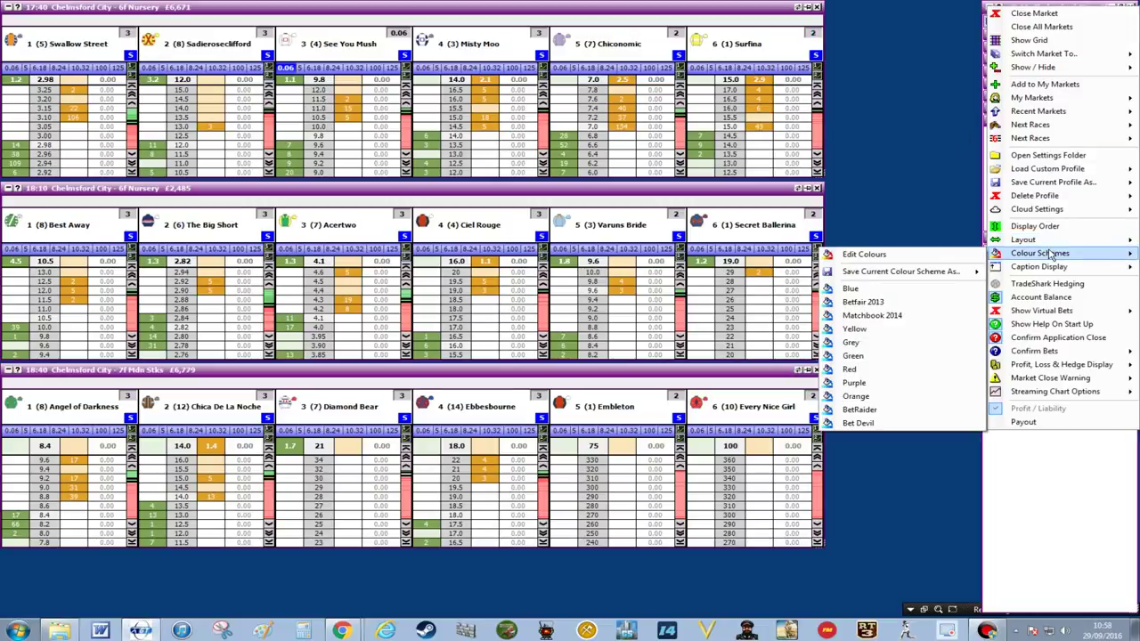
click(871, 367)
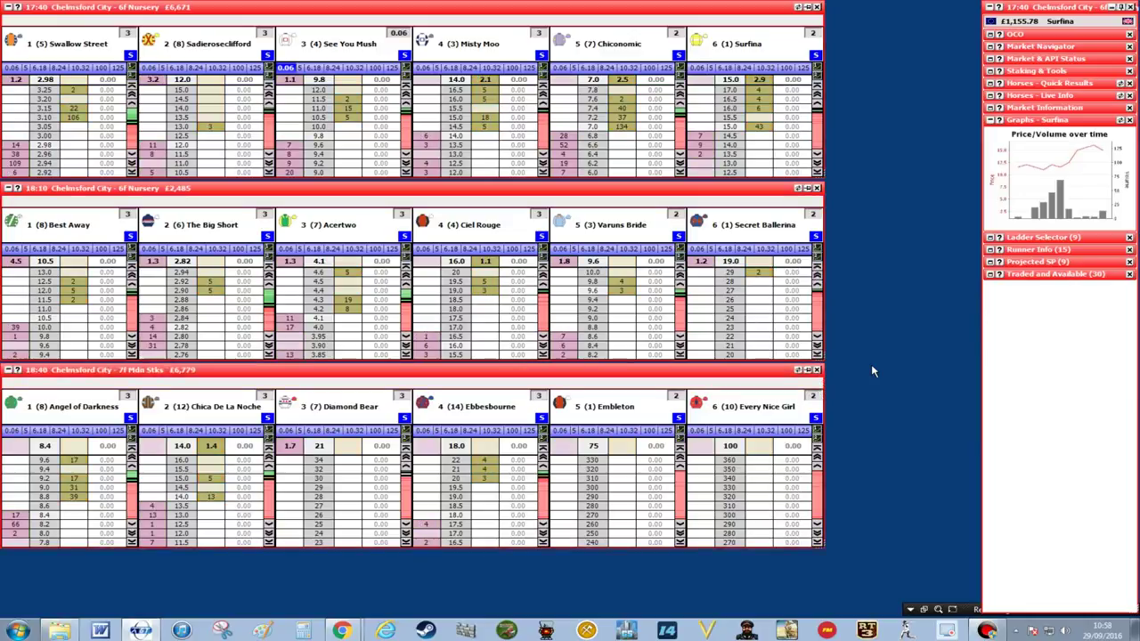
right_click(1039, 11)
mouse_move(1042, 256)
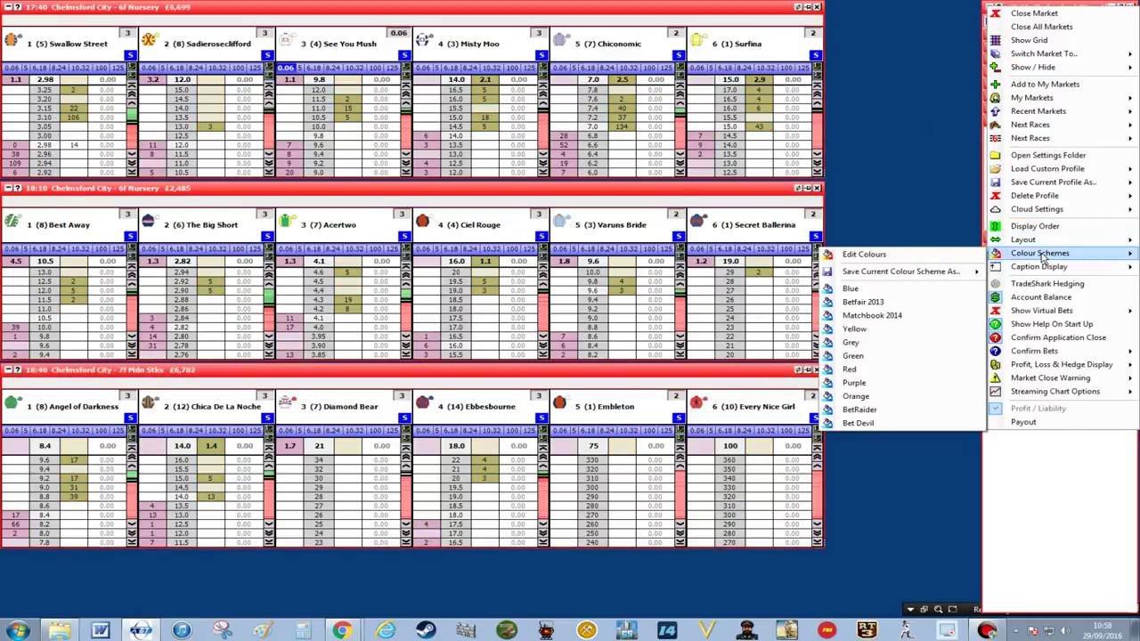
click(856, 356)
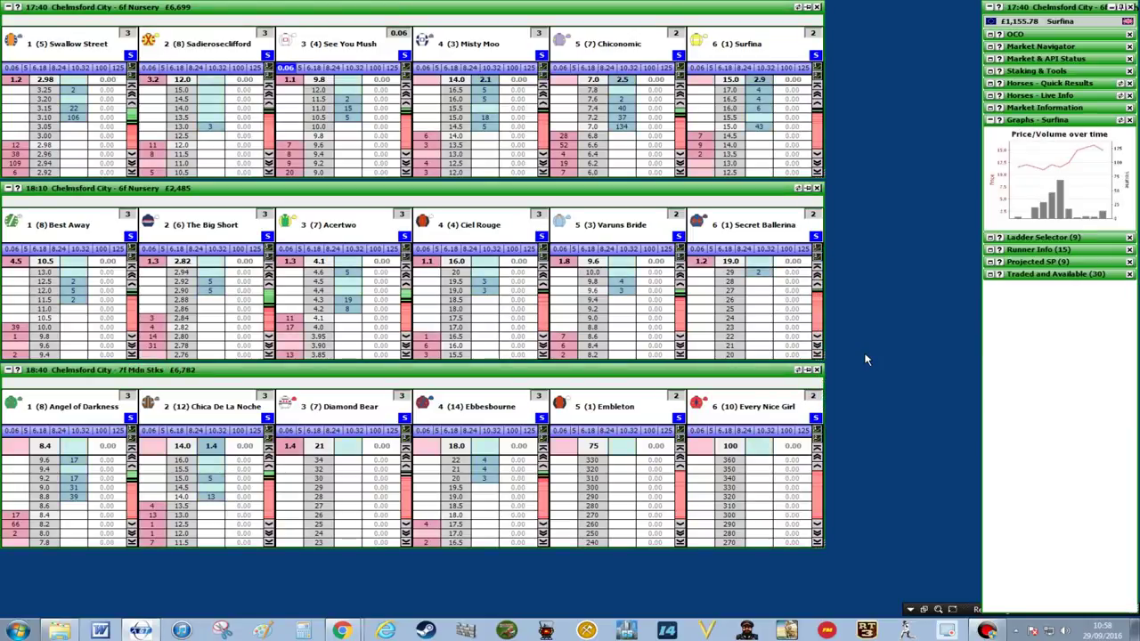
right_click(1057, 8)
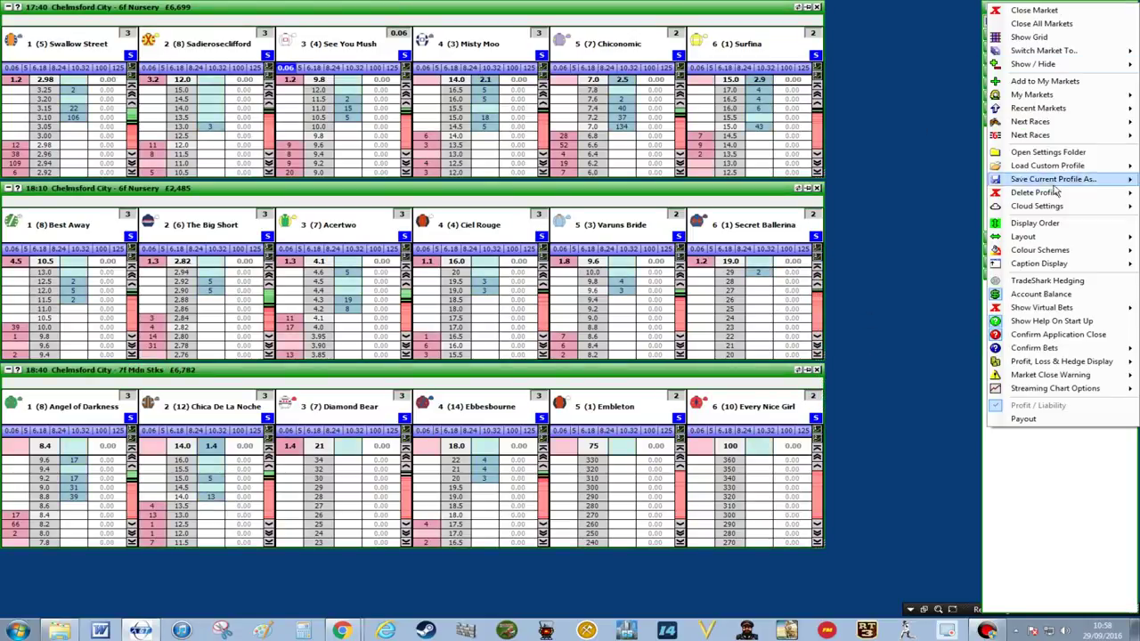
mouse_move(1047, 254)
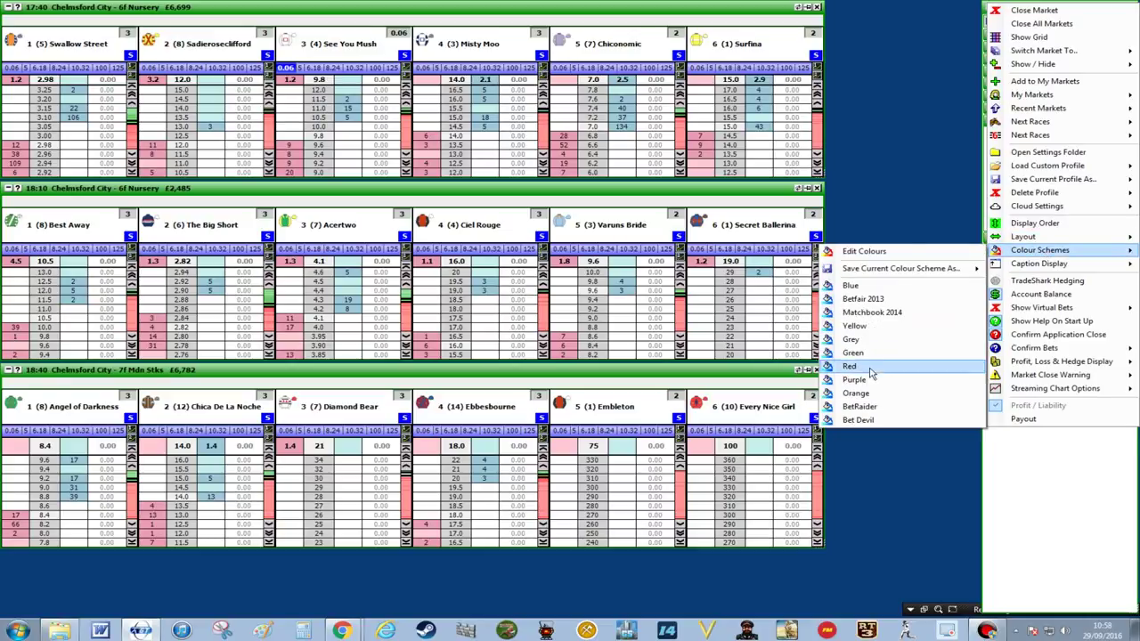